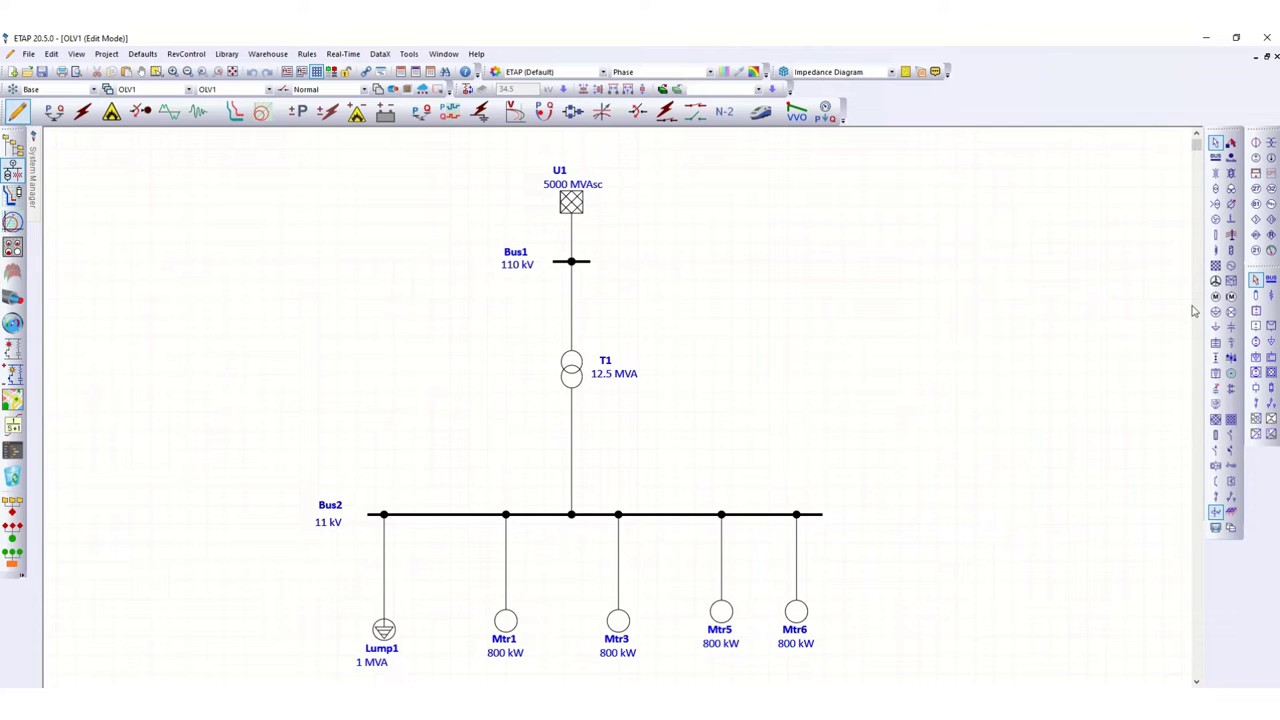
Insert HV breaker CB3 on the Bus1–T1 line and place CTs on both sides of T1.
click(1217, 451)
click(570, 305)
click(1257, 143)
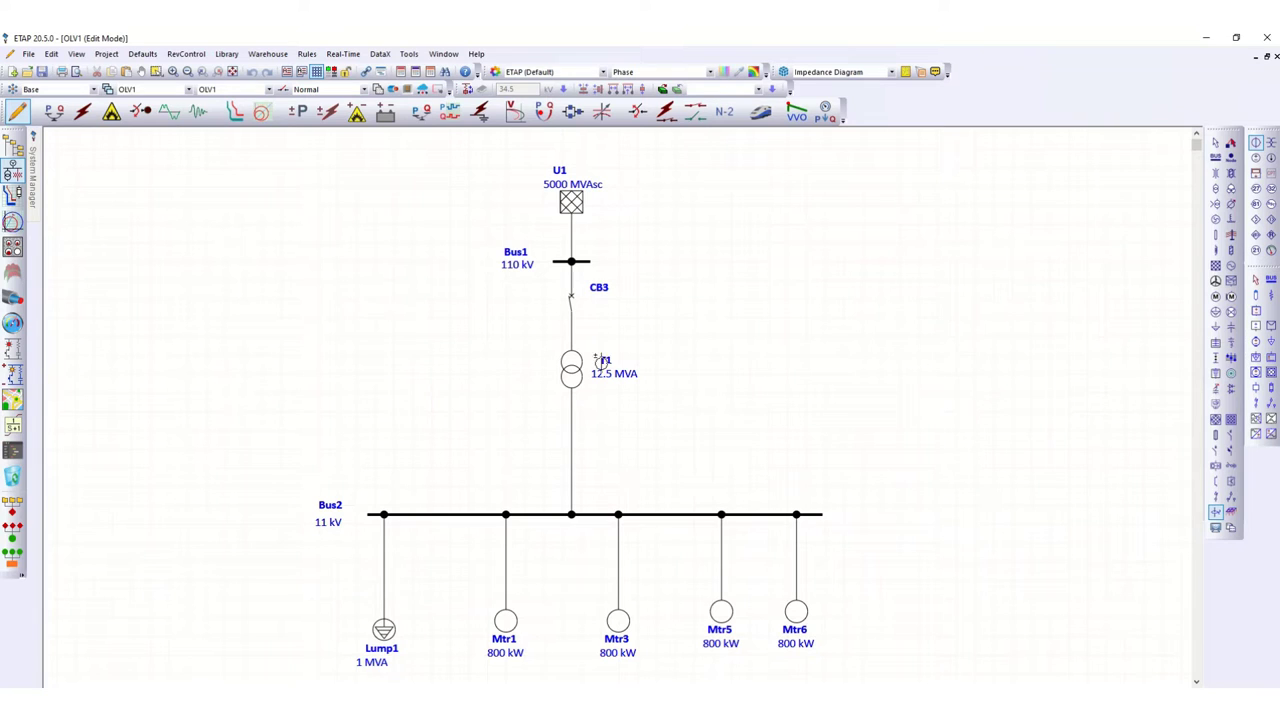
click(571, 327)
click(571, 430)
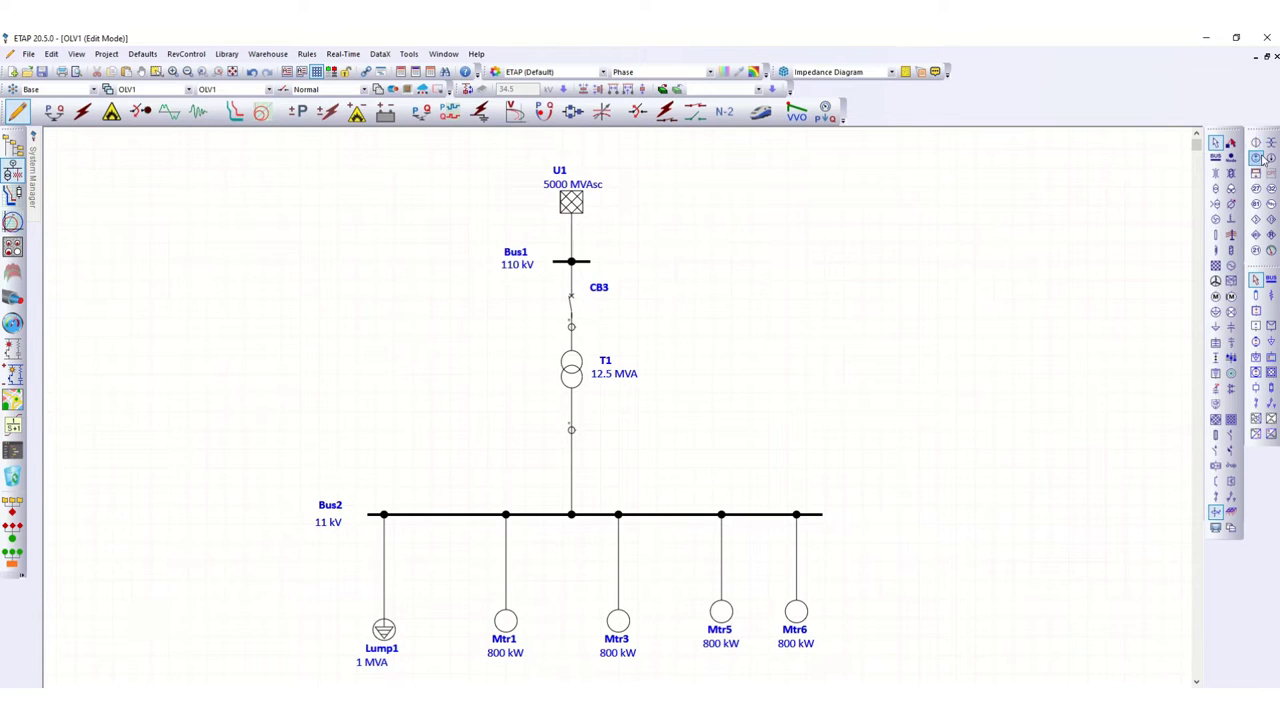
Place a differential relay (87) right of T1 and wire the CB3-side CT to it.
click(1257, 236)
click(736, 371)
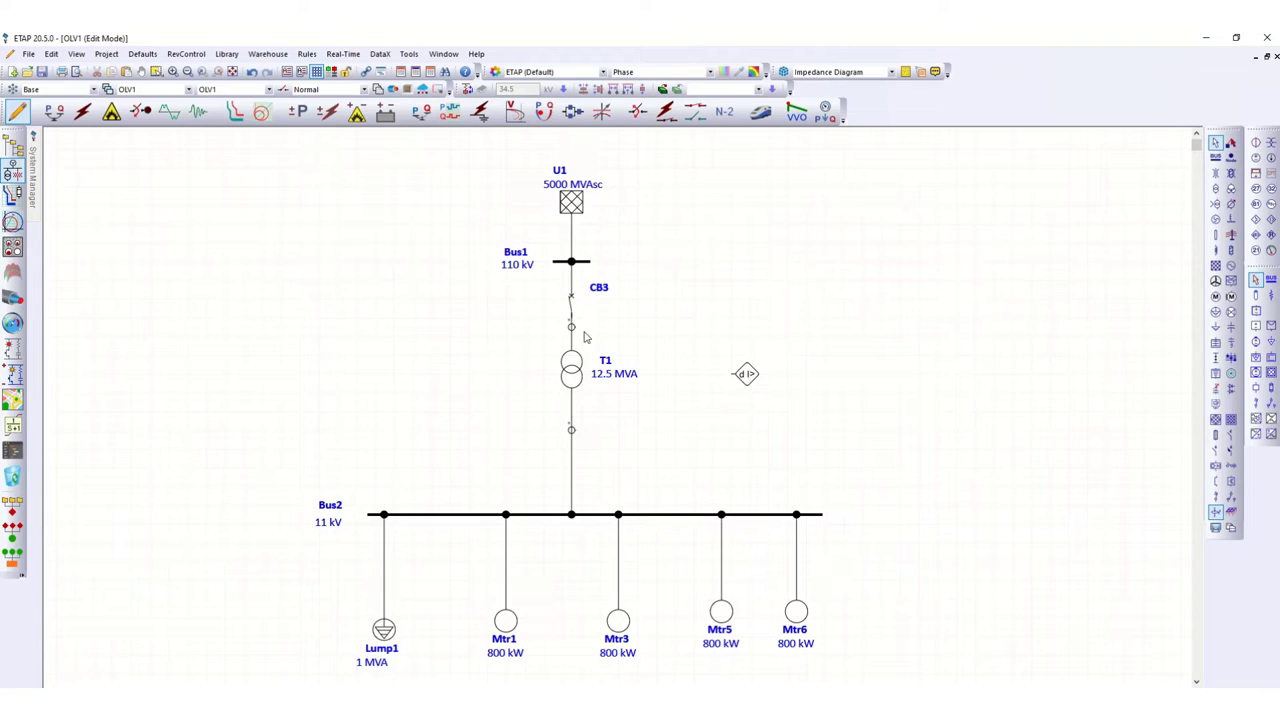
drag(572, 327, 737, 375)
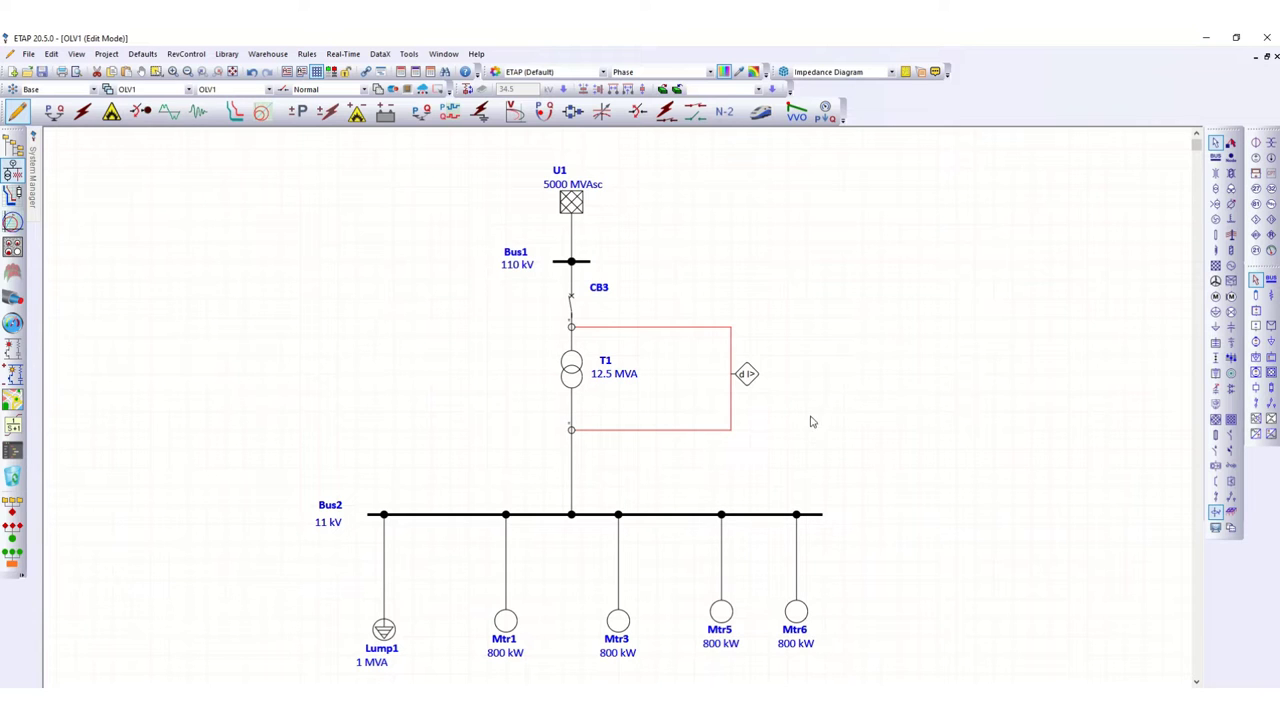
Switch to Load Flow Analysis mode and run the load flow calculation.
click(838, 331)
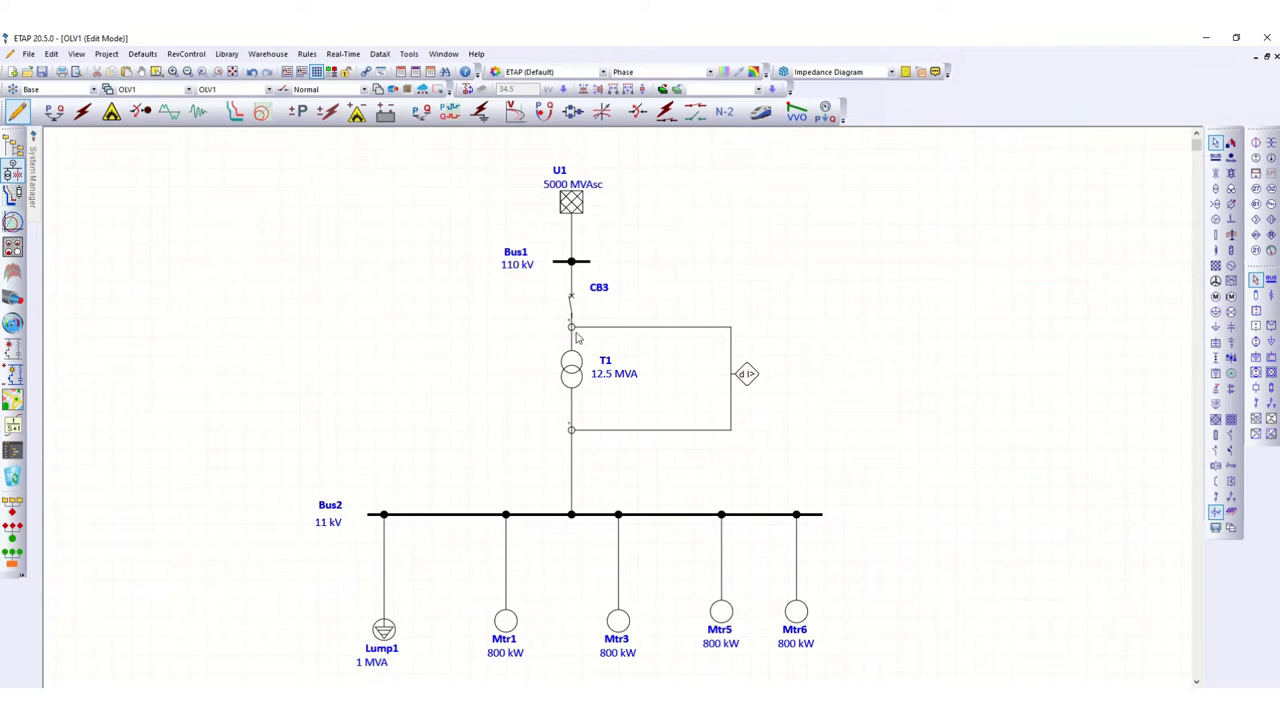
click(56, 113)
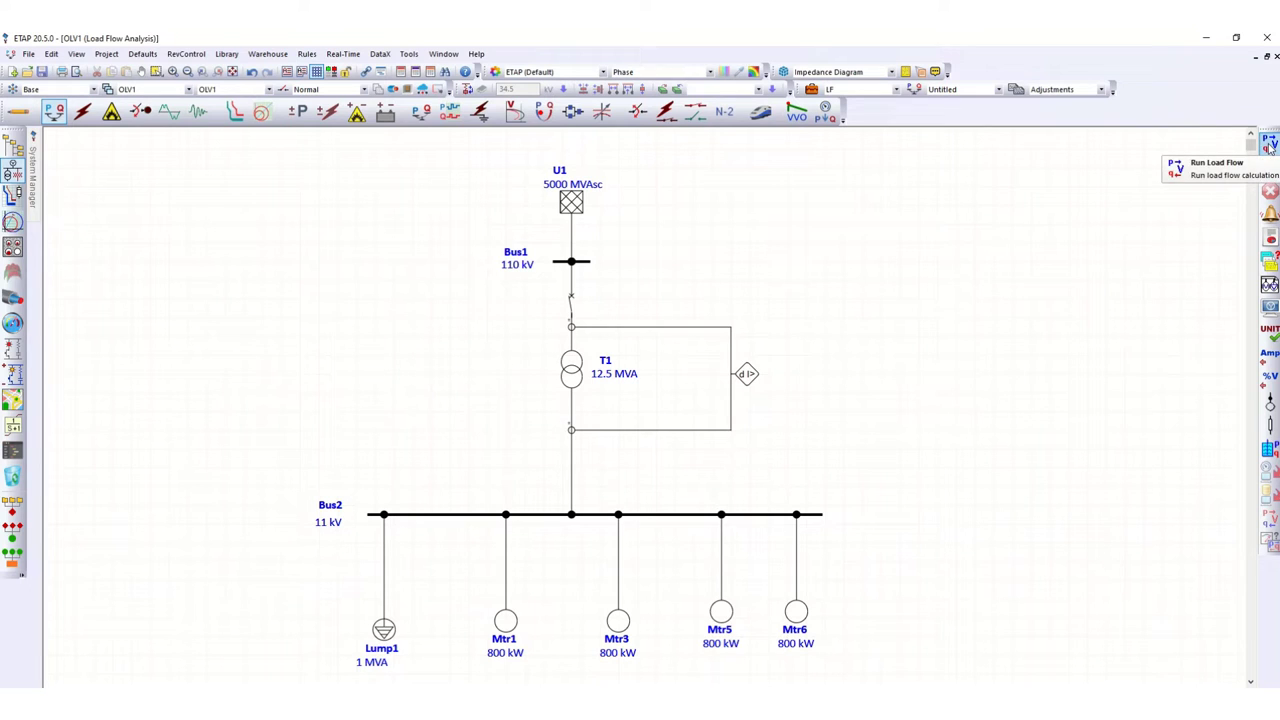
click(1270, 146)
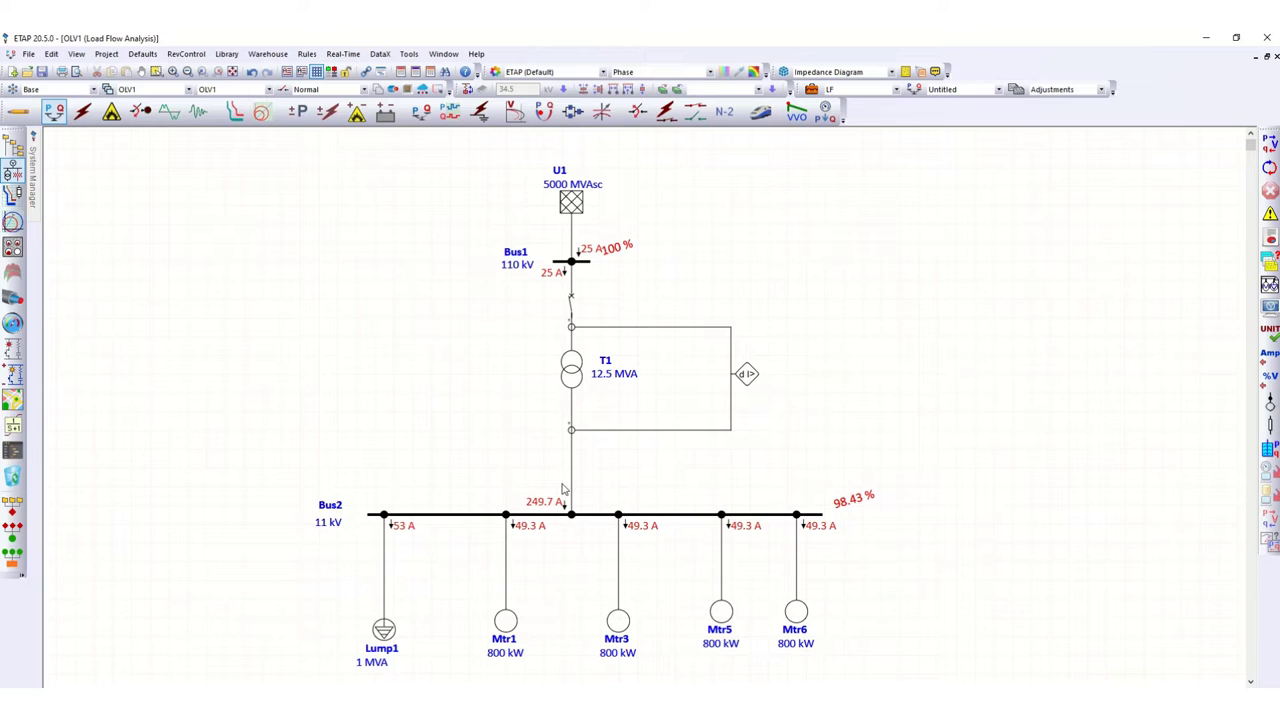
Give CB3 the ANSI ABB 121PM20 library rating (121 kV, 1200 A, 20 kA).
double_click(571, 298)
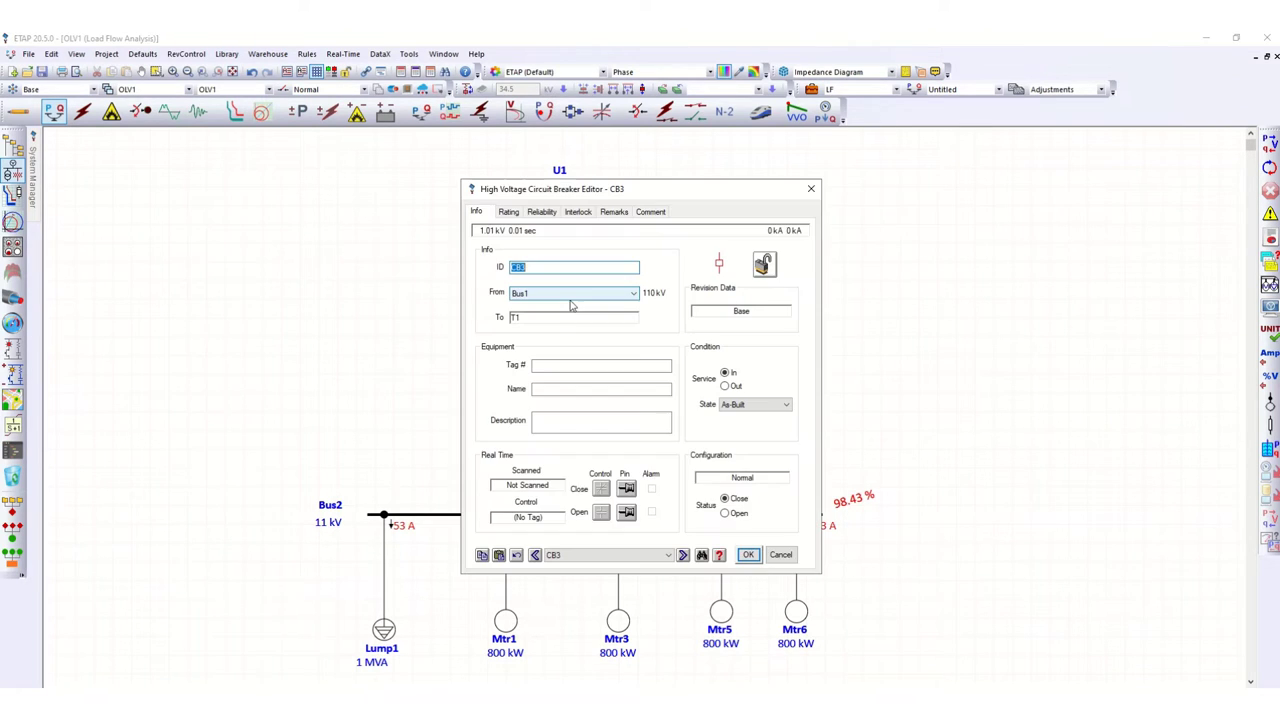
drag(702, 188, 986, 174)
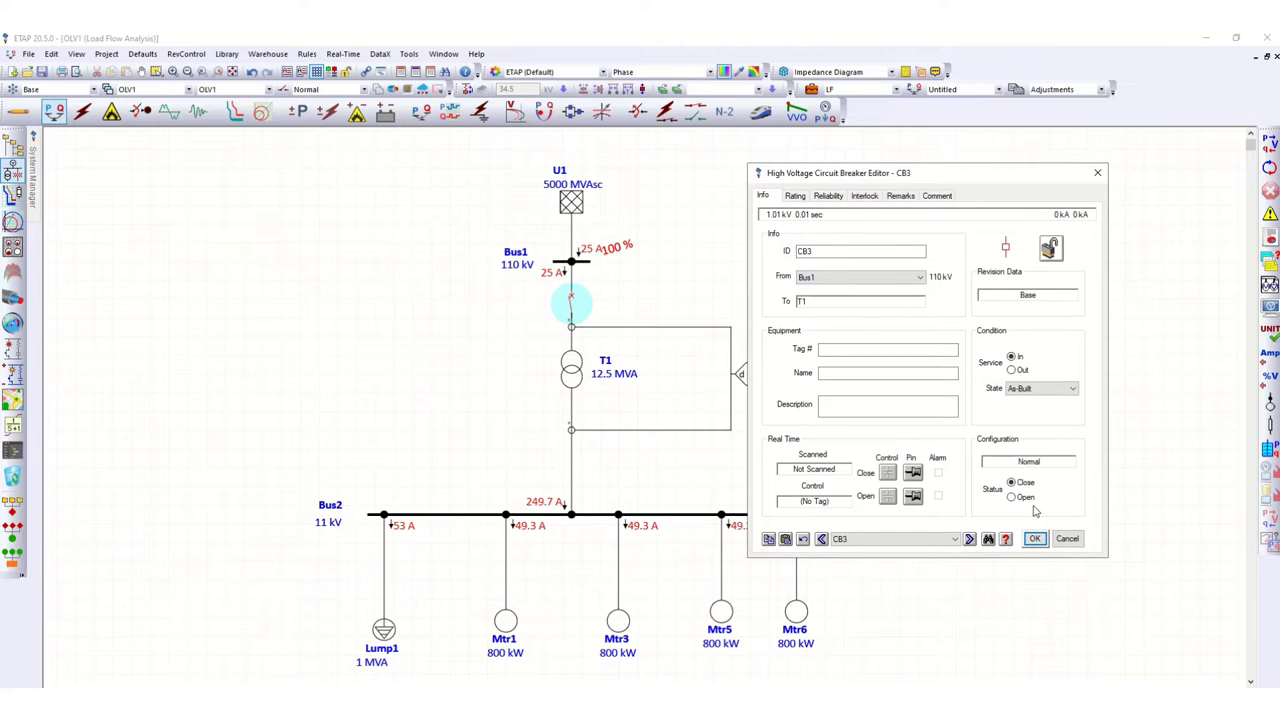
click(797, 197)
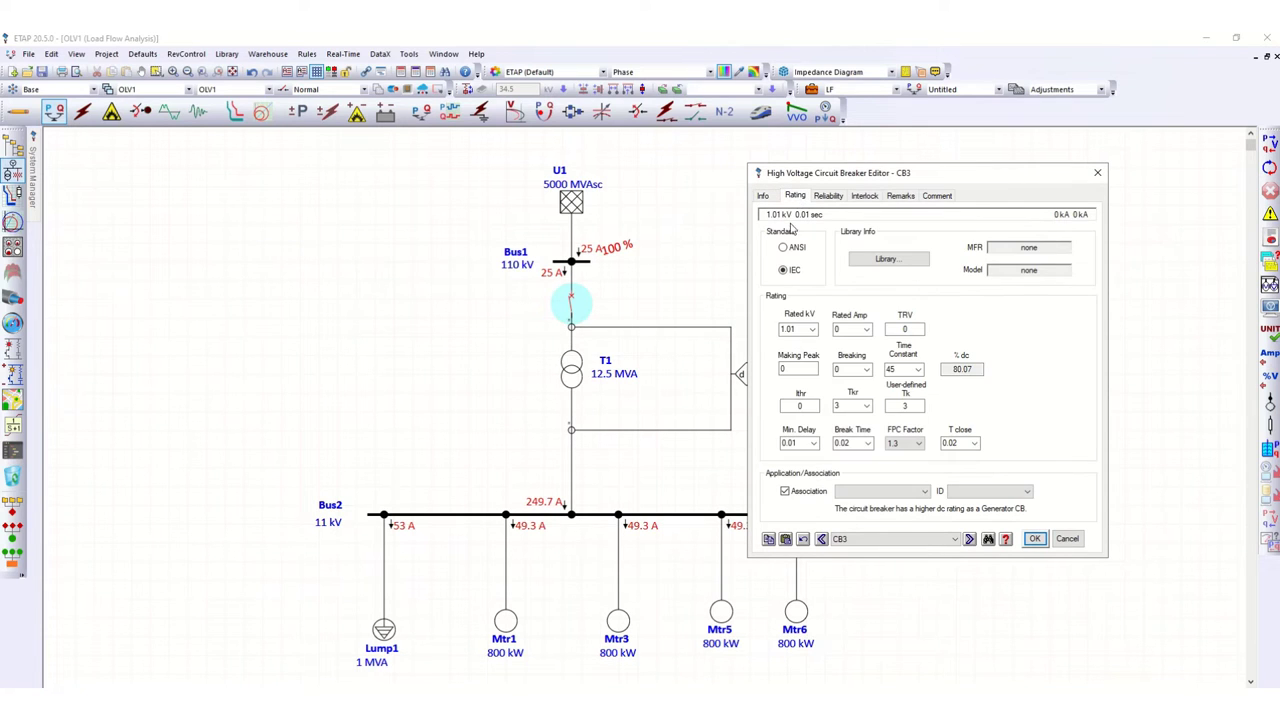
click(784, 247)
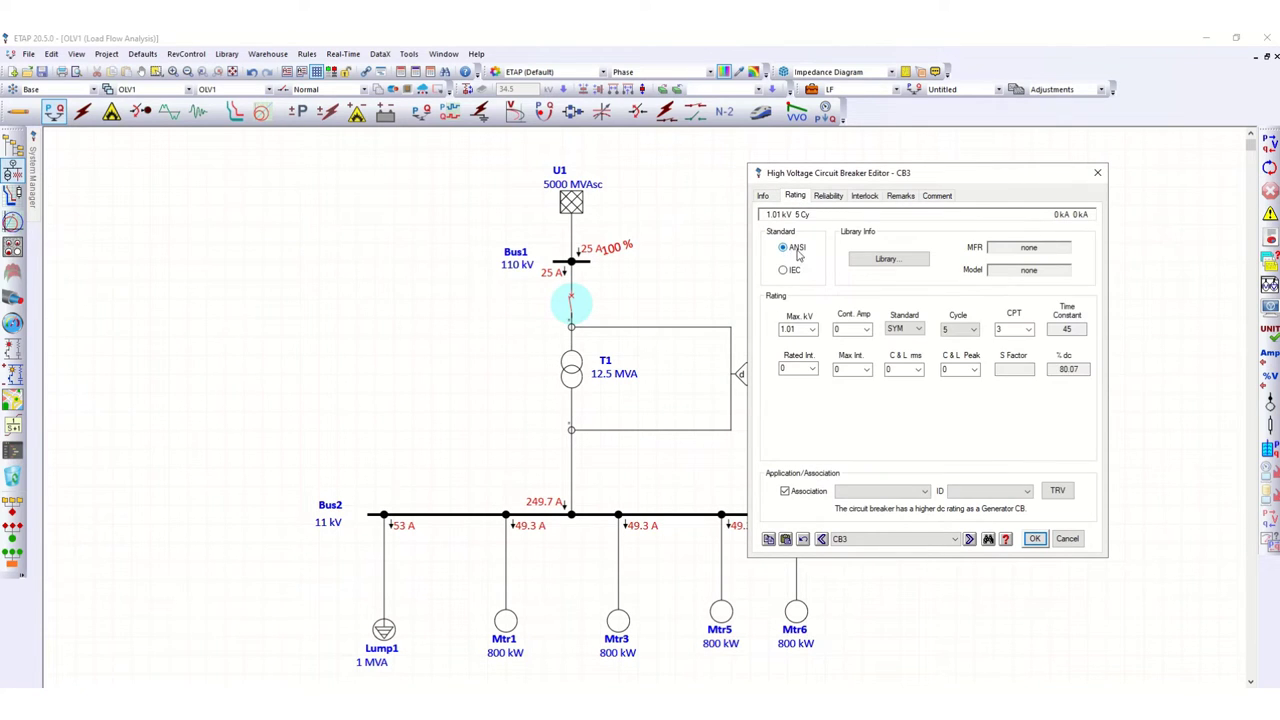
click(881, 261)
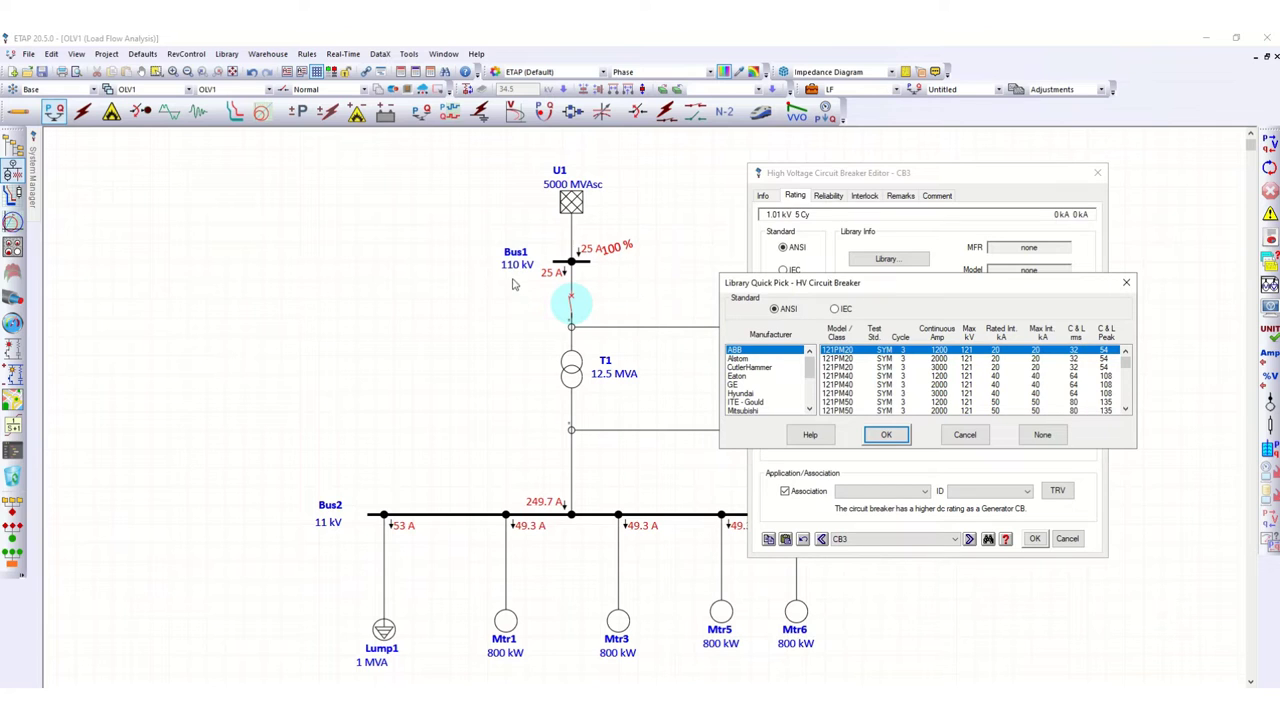
click(885, 437)
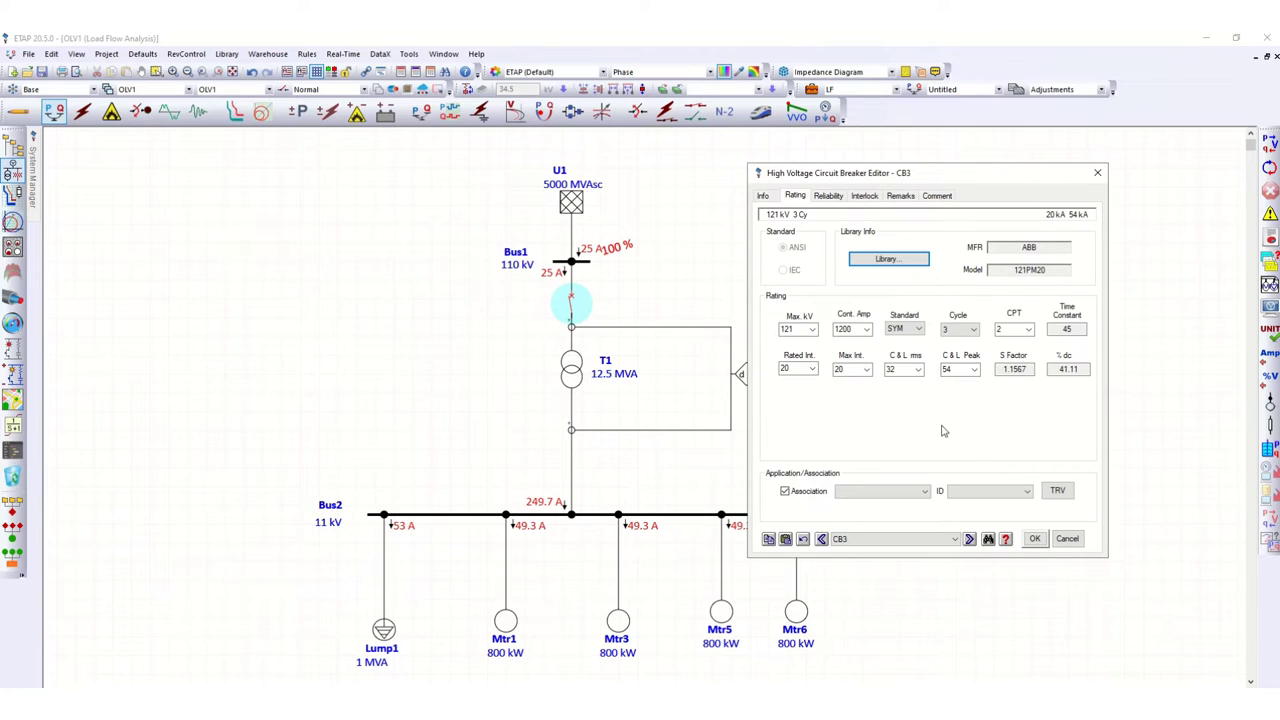
click(1035, 538)
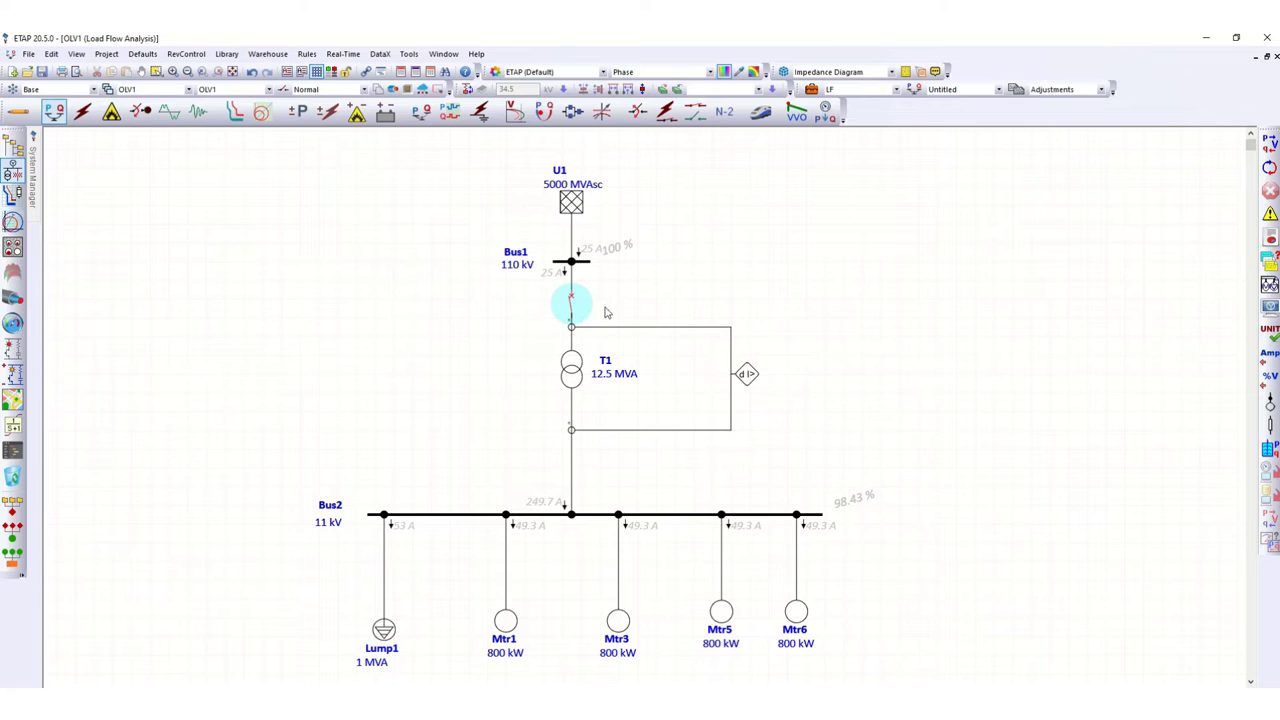
Rate CT3 with a 100 A primary (100:1 ratio) and a 10 VA burden.
double_click(572, 330)
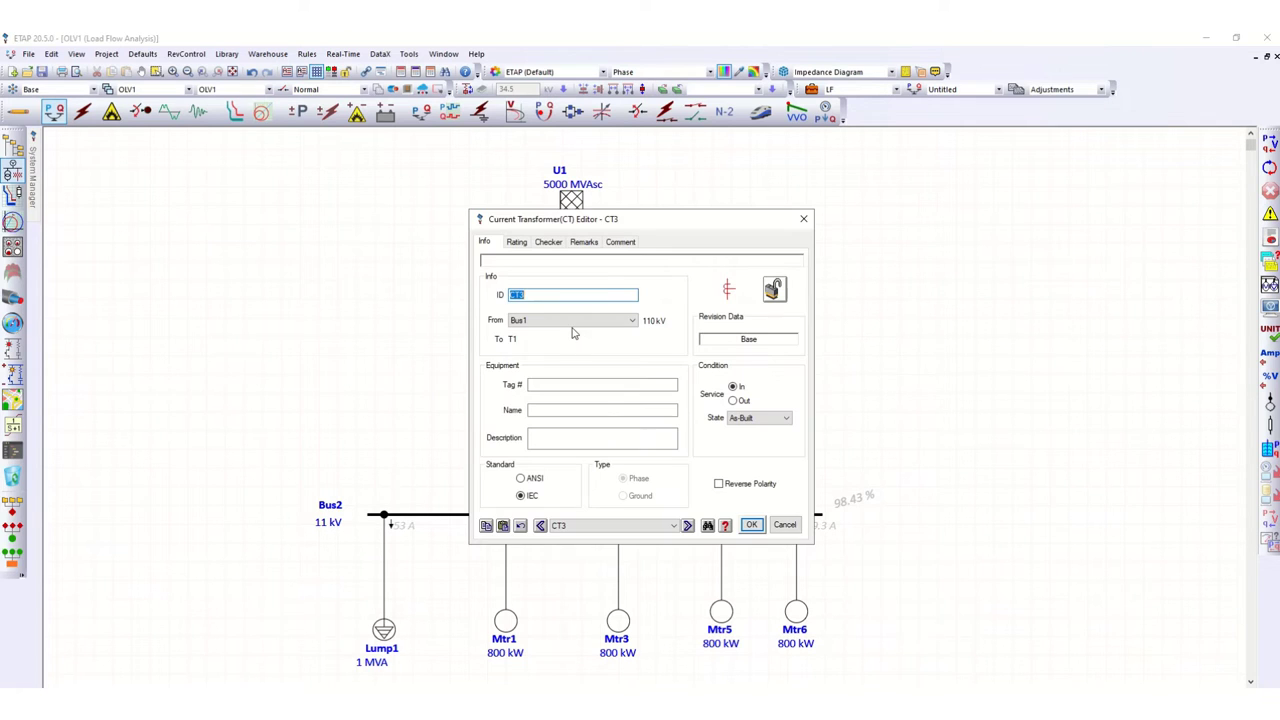
drag(640, 224, 936, 209)
click(622, 367)
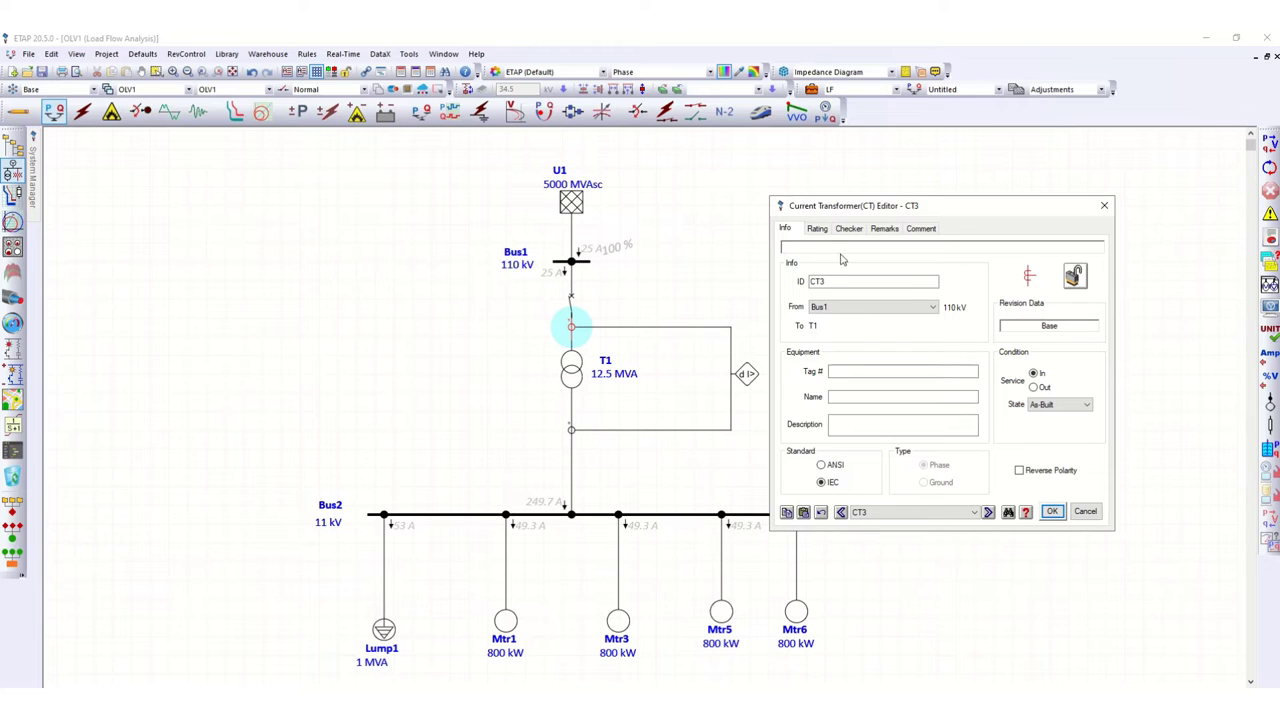
click(818, 230)
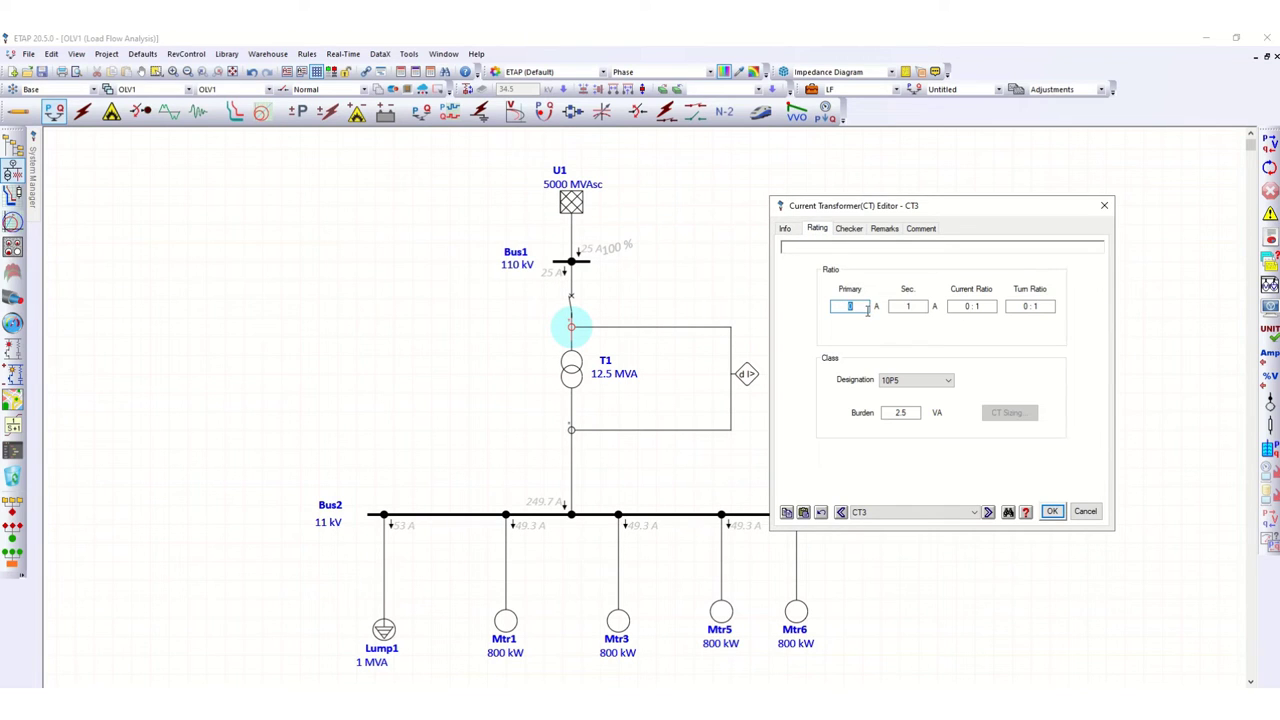
text(100)
click(912, 335)
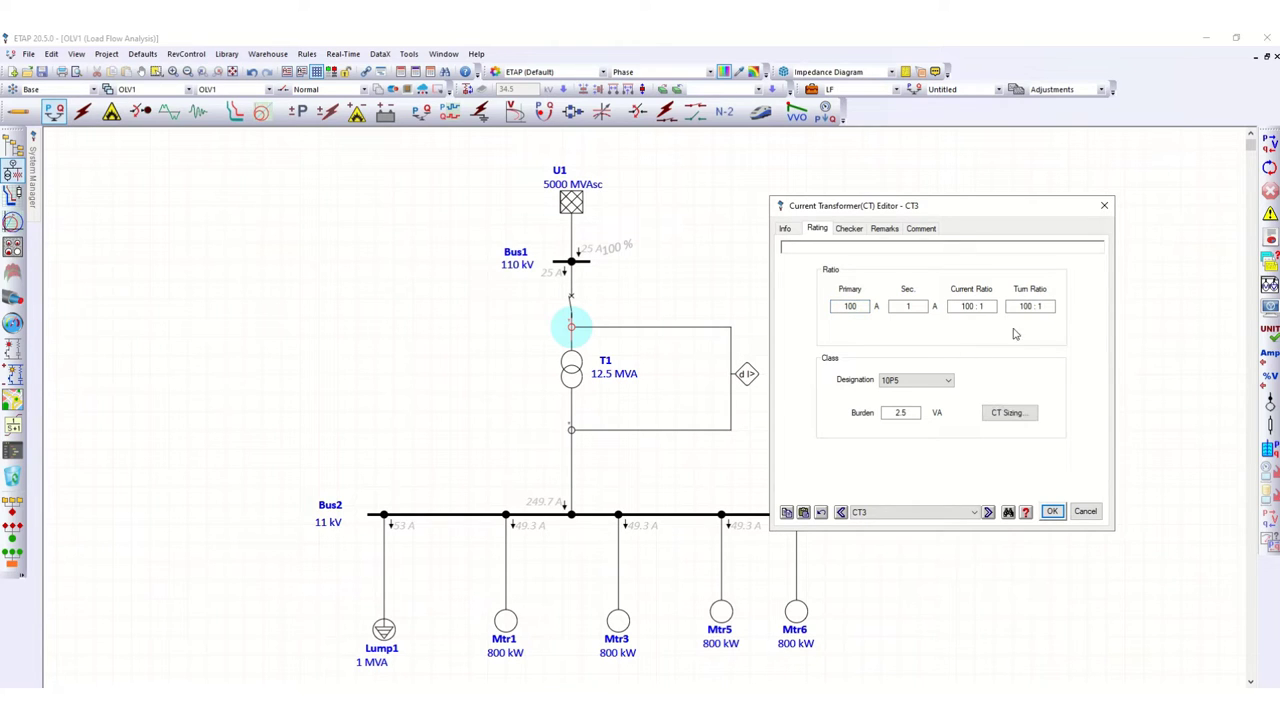
click(912, 413)
click(912, 413)
text(10)
click(926, 457)
click(1052, 511)
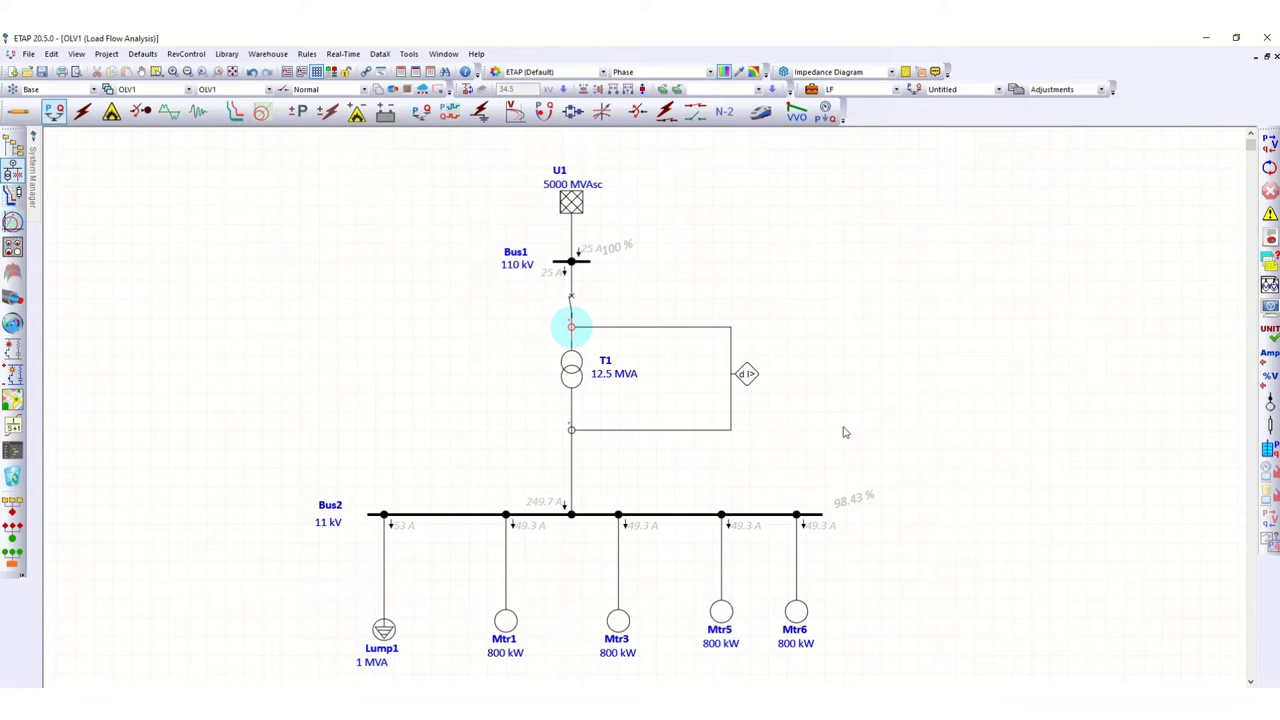
Set CT4's primary current to 1000 A (1000:1 ratio) on its Rating tab.
double_click(571, 432)
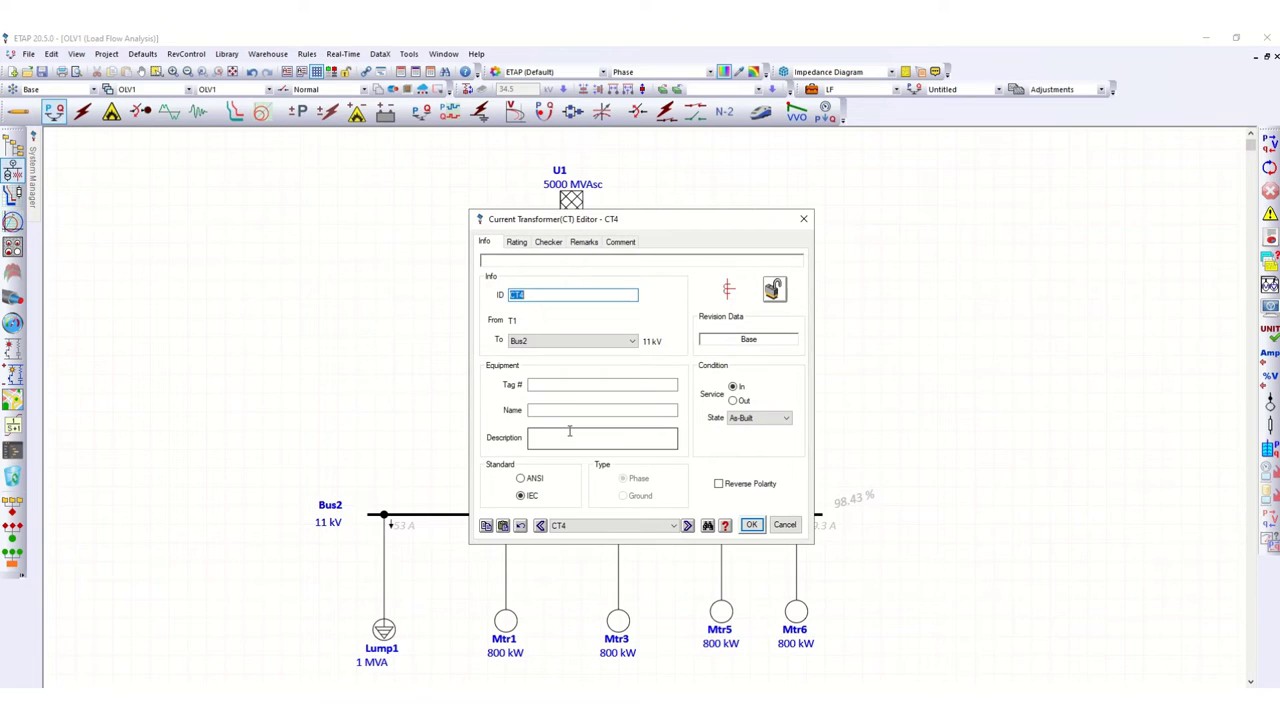
click(516, 243)
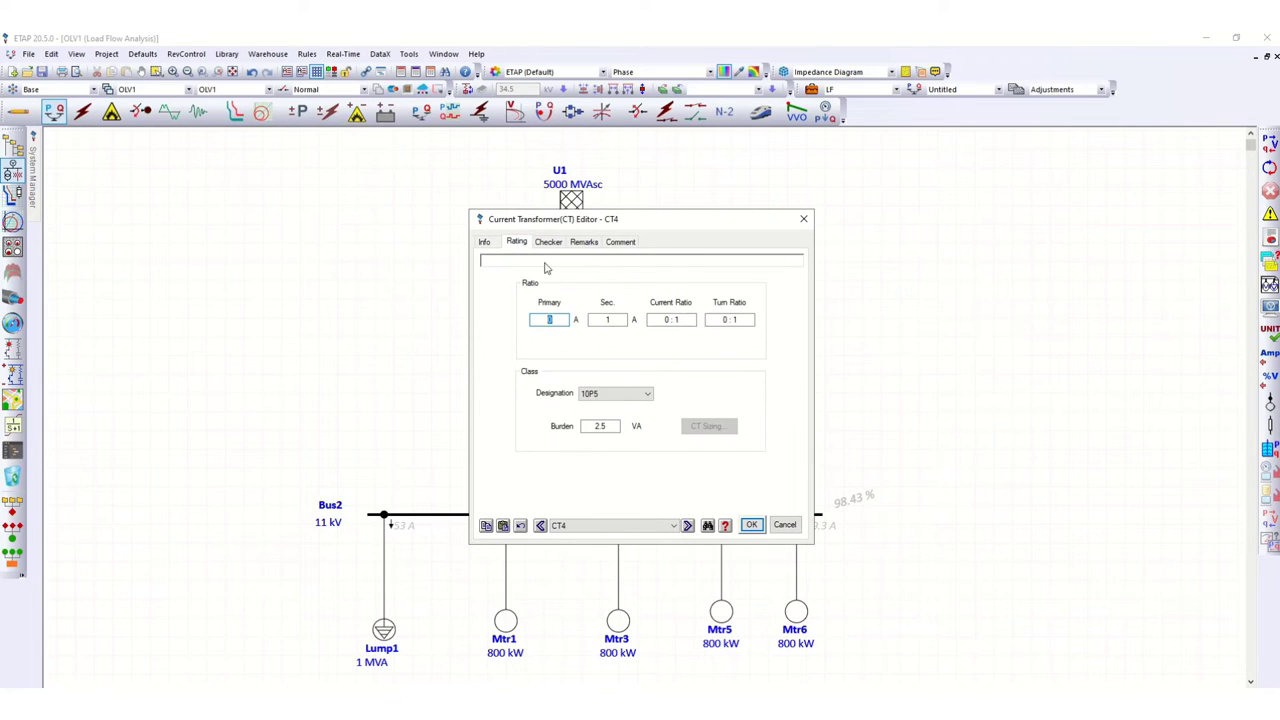
drag(628, 223, 946, 207)
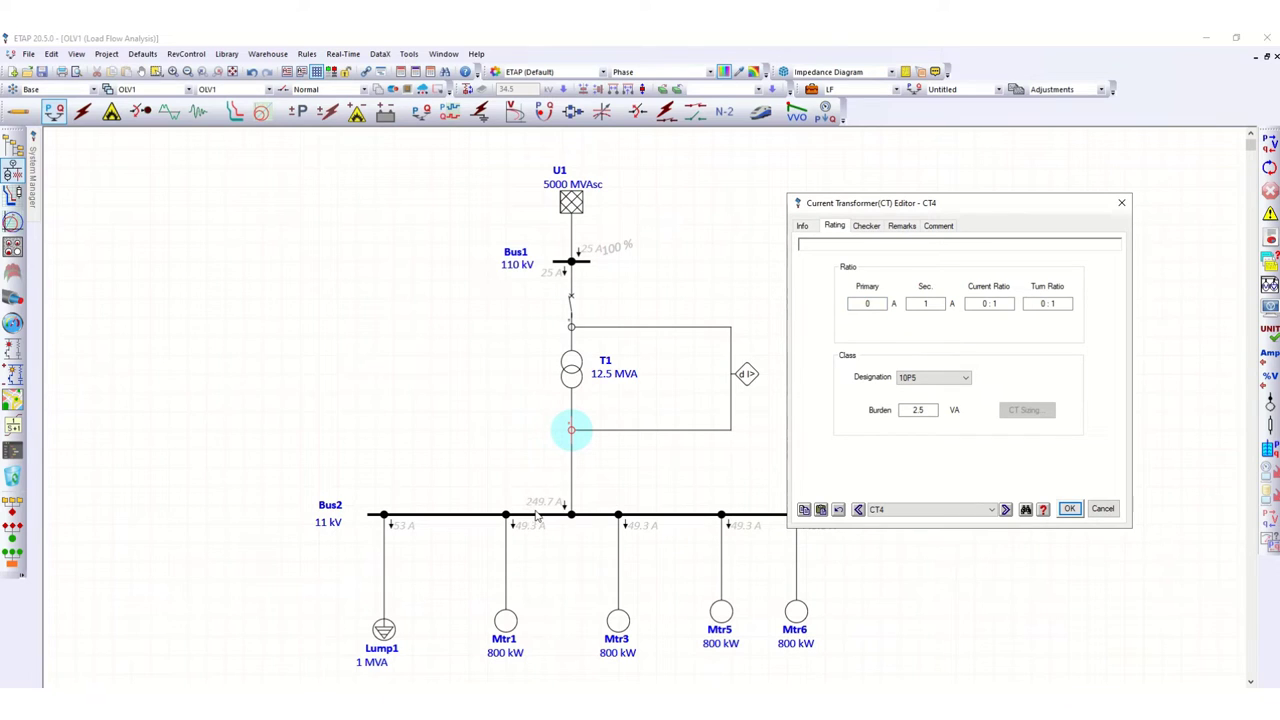
click(856, 304)
text(1000)
click(940, 335)
double_click(902, 410)
text(1)
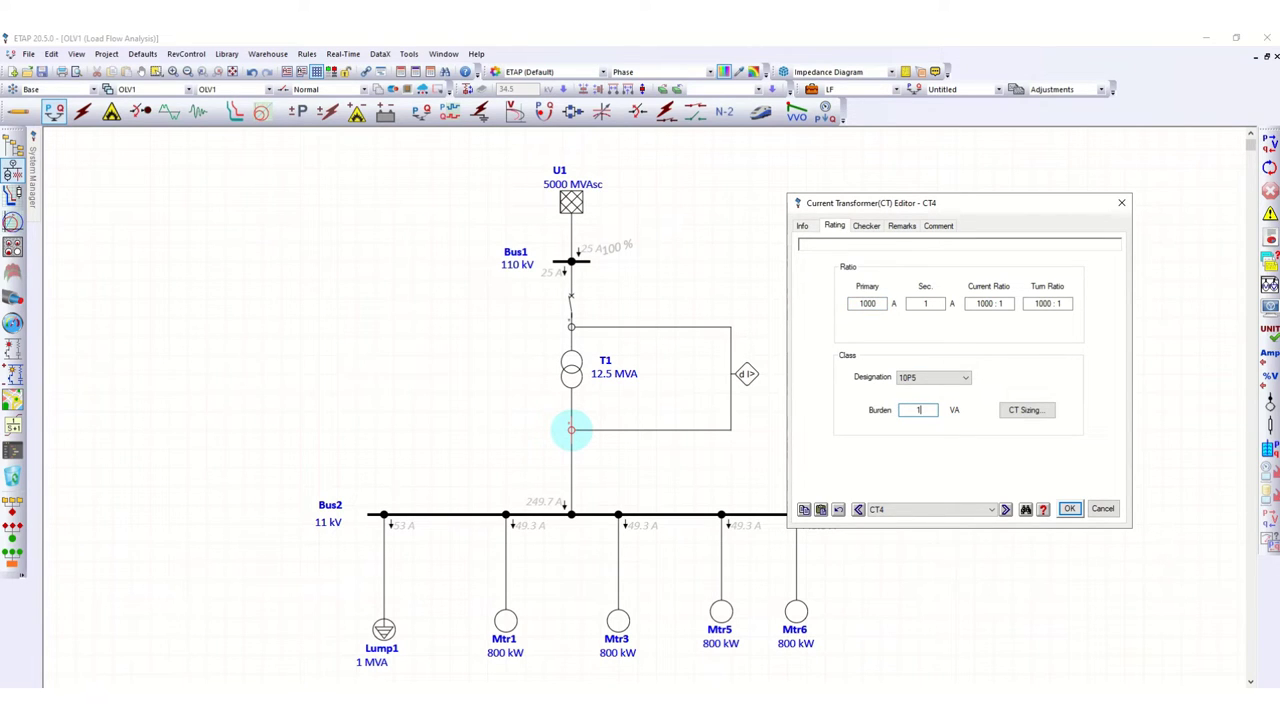
text(0)
Turn on Reverse Polarity for CT4 on the Info tab and close its editor.
click(806, 227)
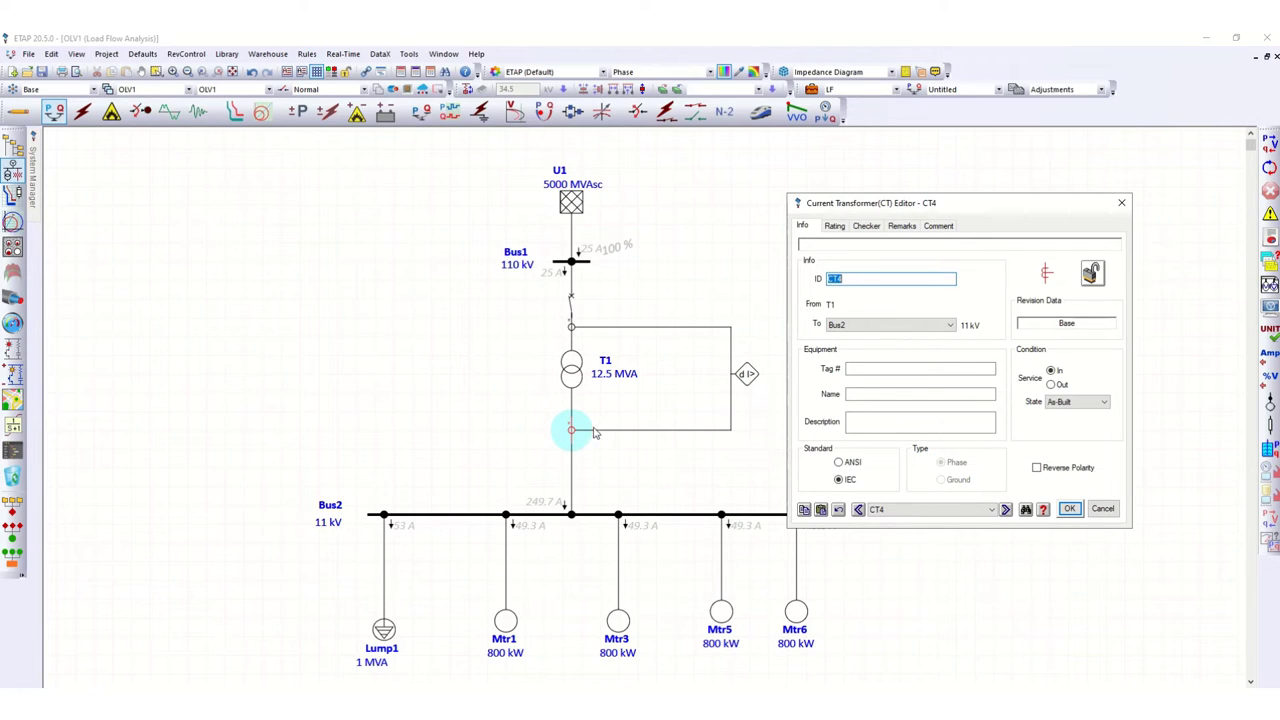
click(1037, 467)
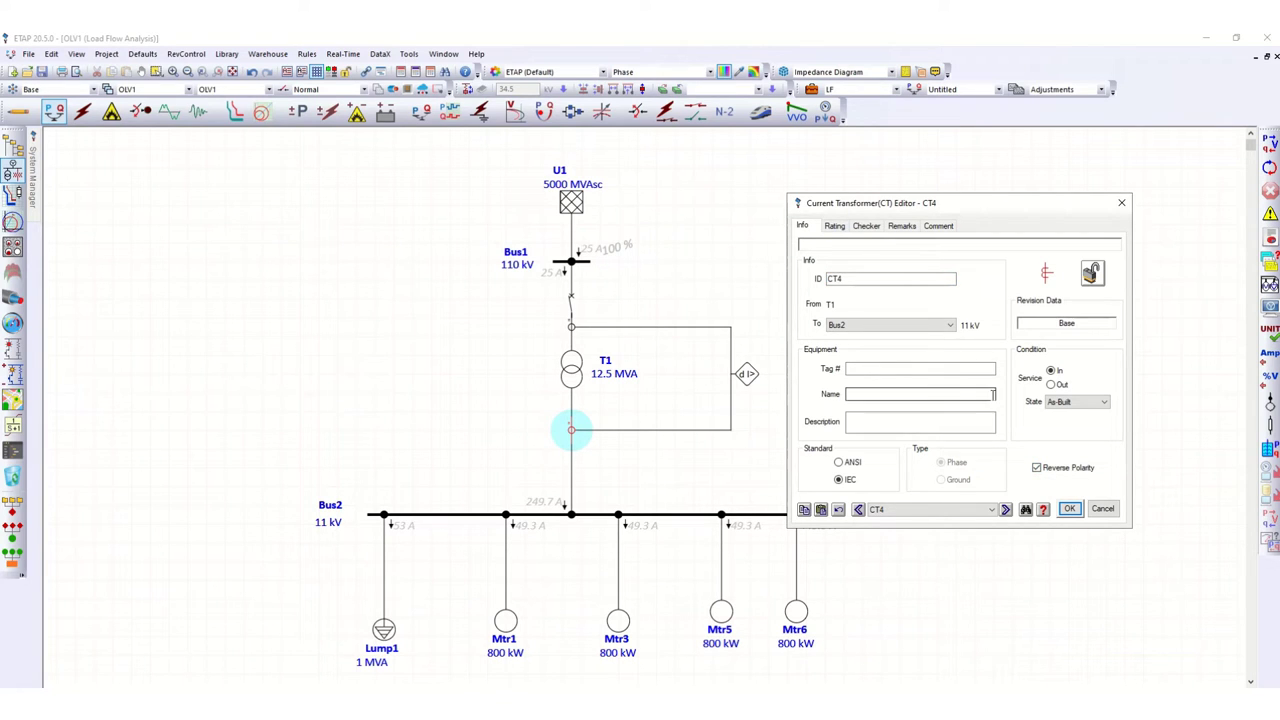
click(1070, 510)
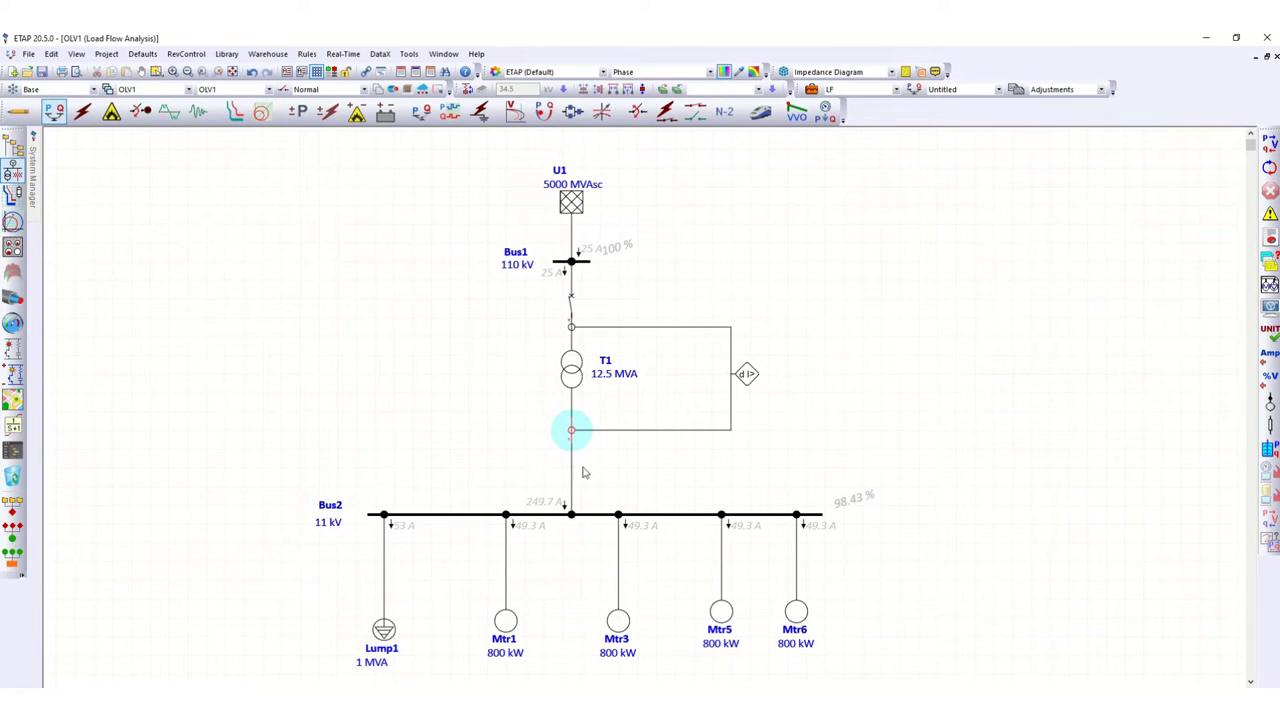
Return to Edit Mode and insert a breaker CB4 between T1 and Bus2.
click(17, 111)
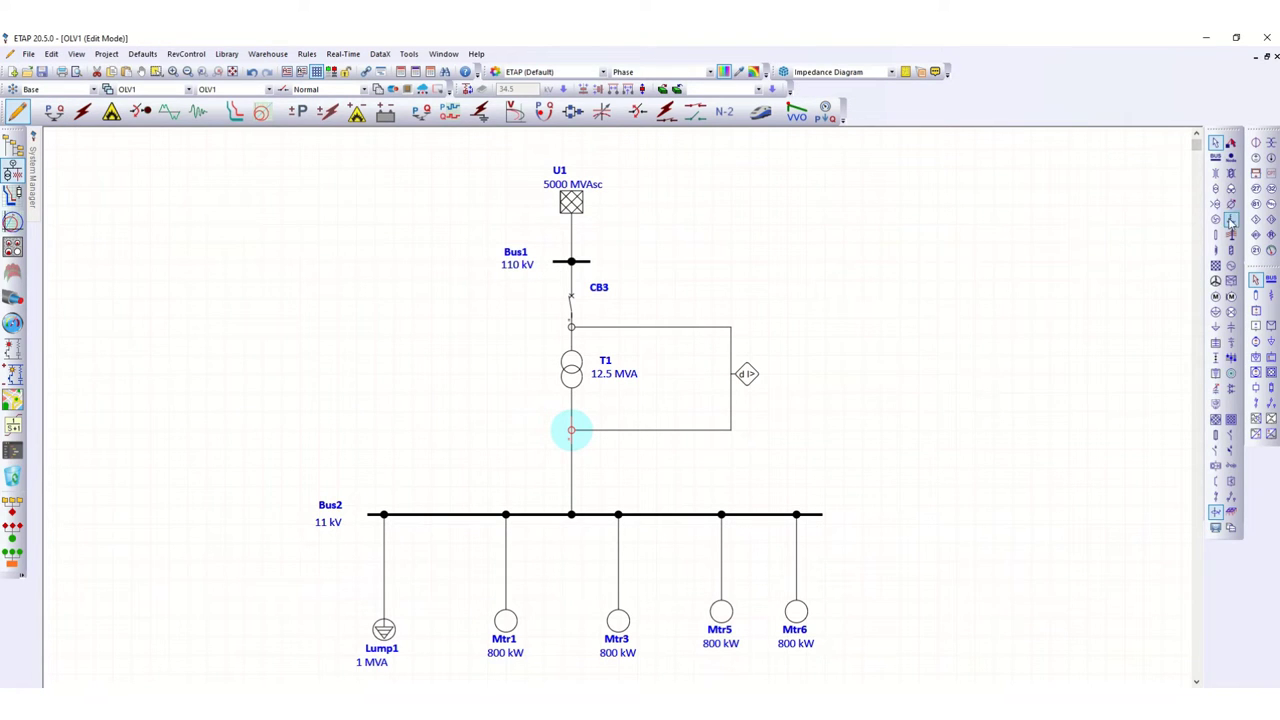
click(1217, 451)
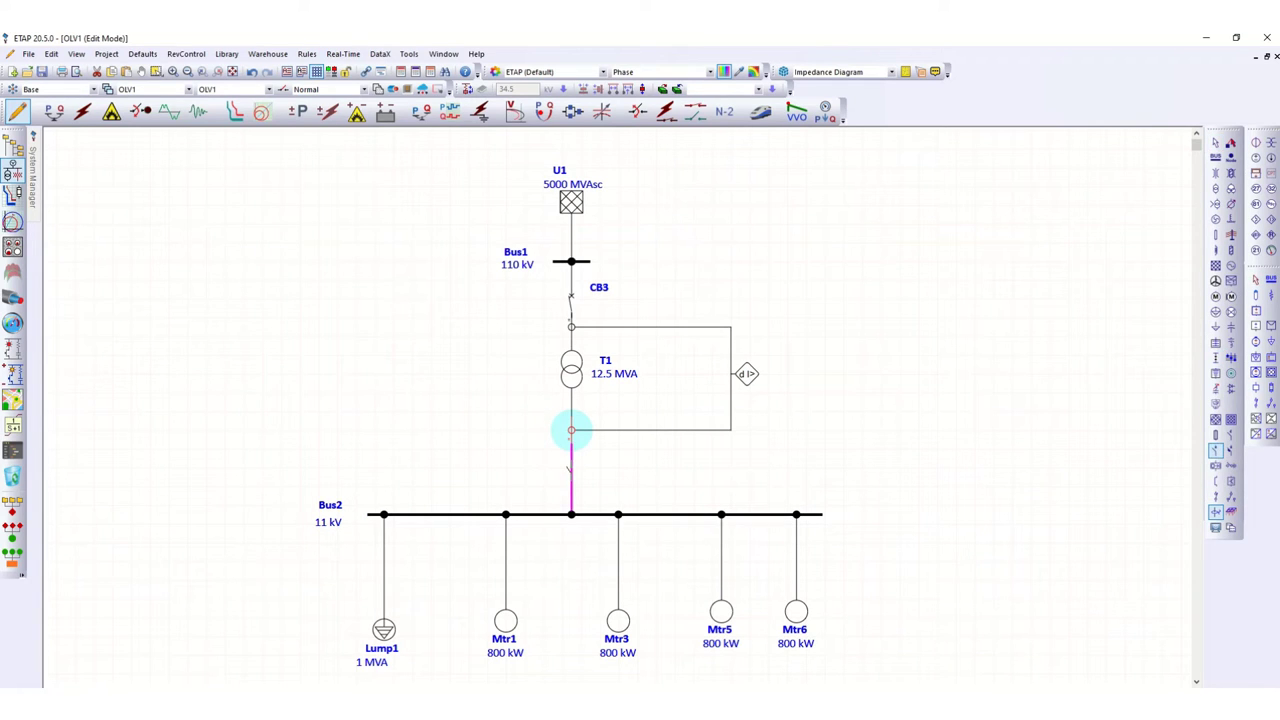
click(569, 467)
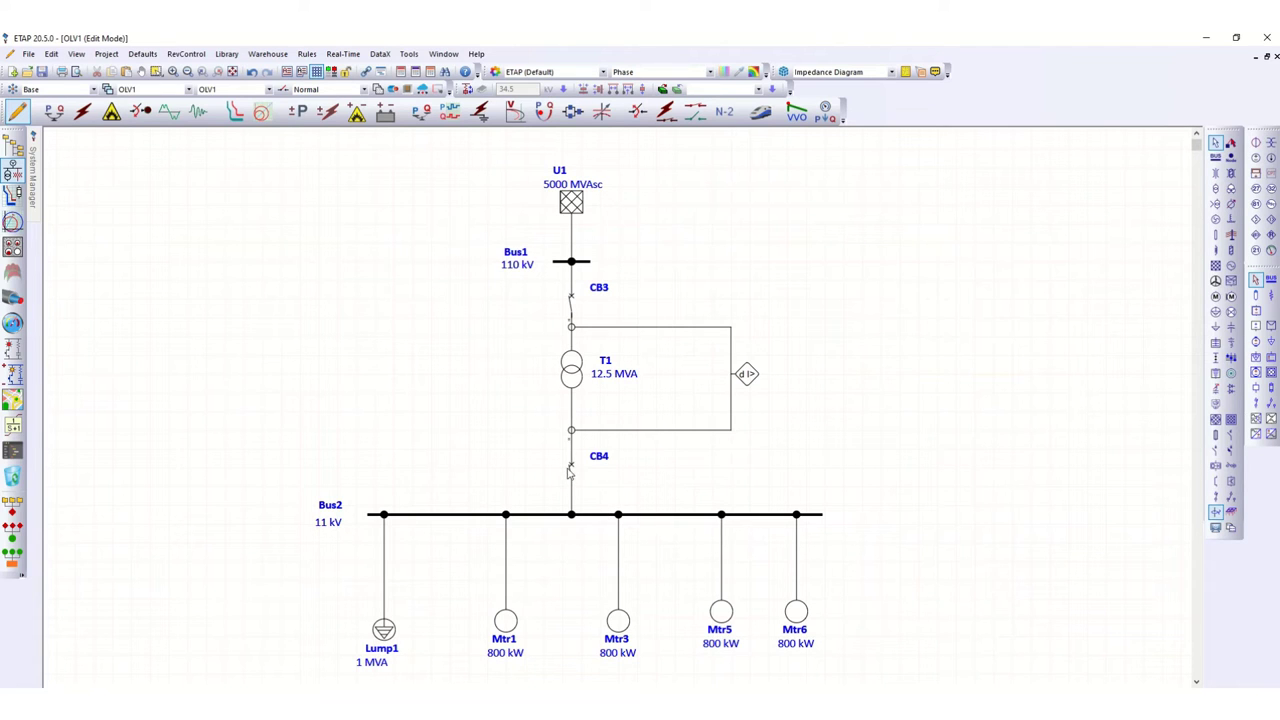
Give CB4 the ANSI Alstom FP1523D 15 kV, 1200 A library rating.
double_click(568, 473)
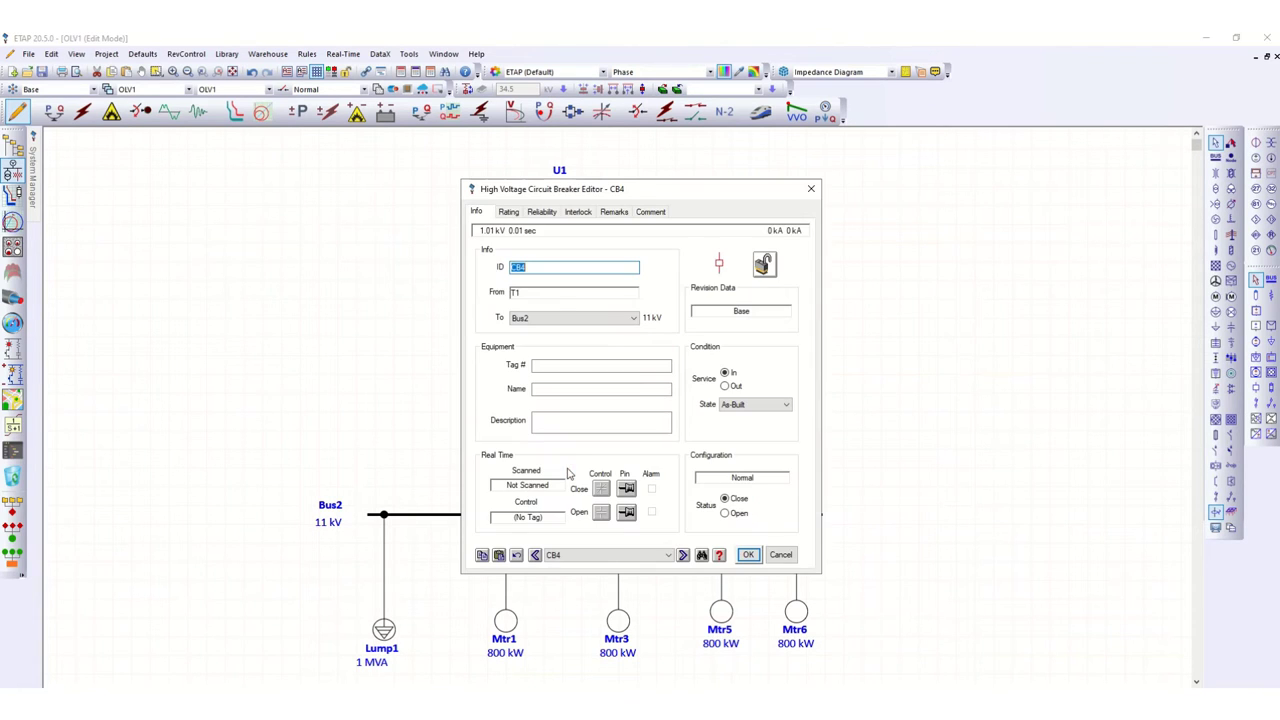
click(511, 213)
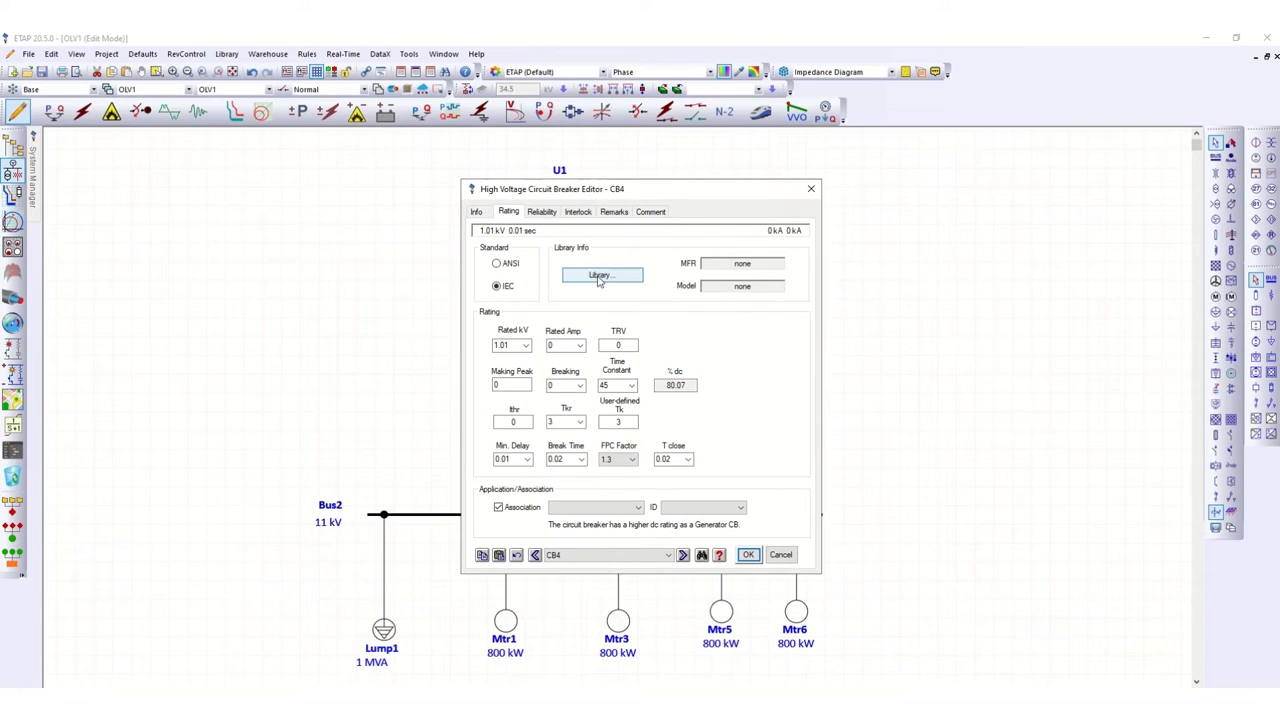
click(510, 265)
click(605, 278)
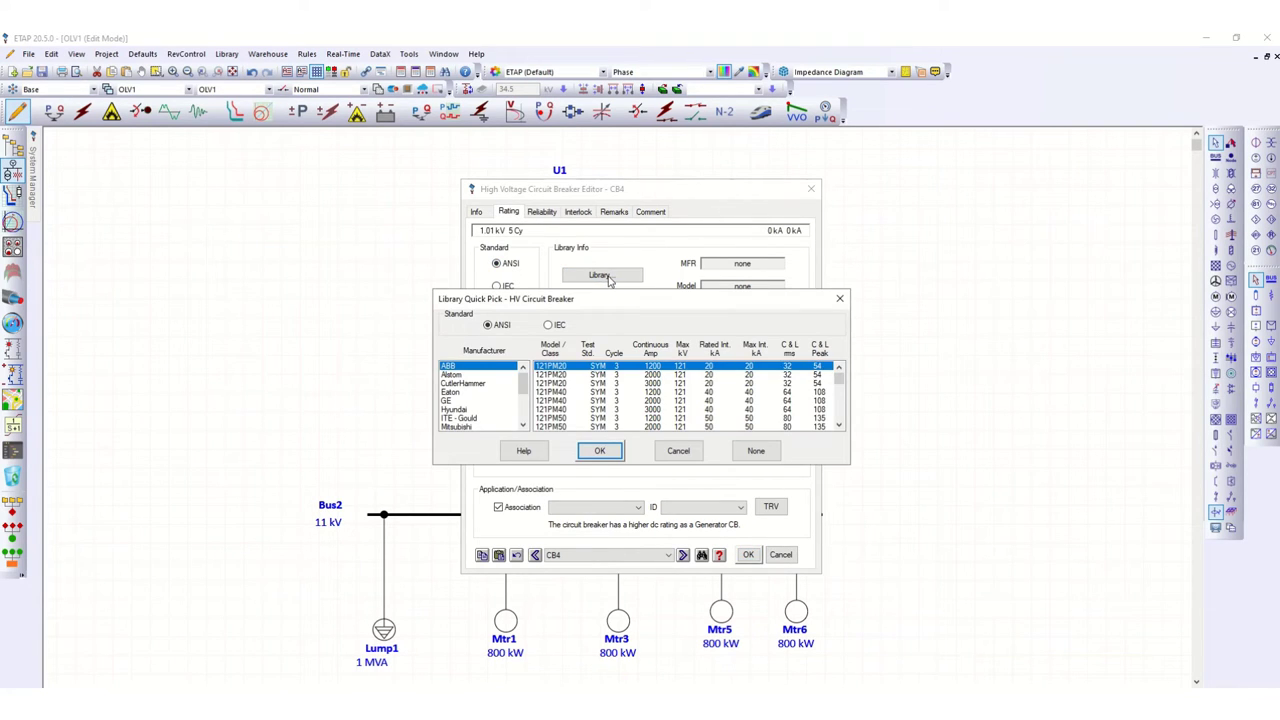
click(466, 375)
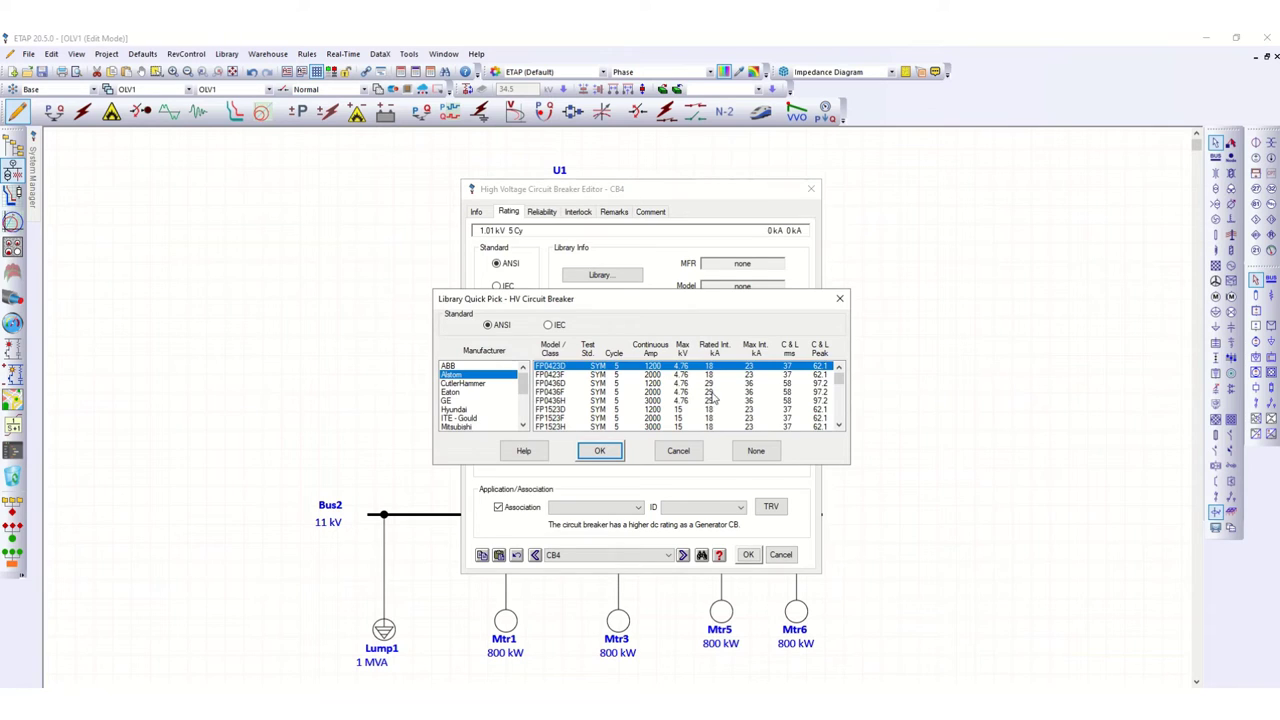
scroll(690, 400, down, 2)
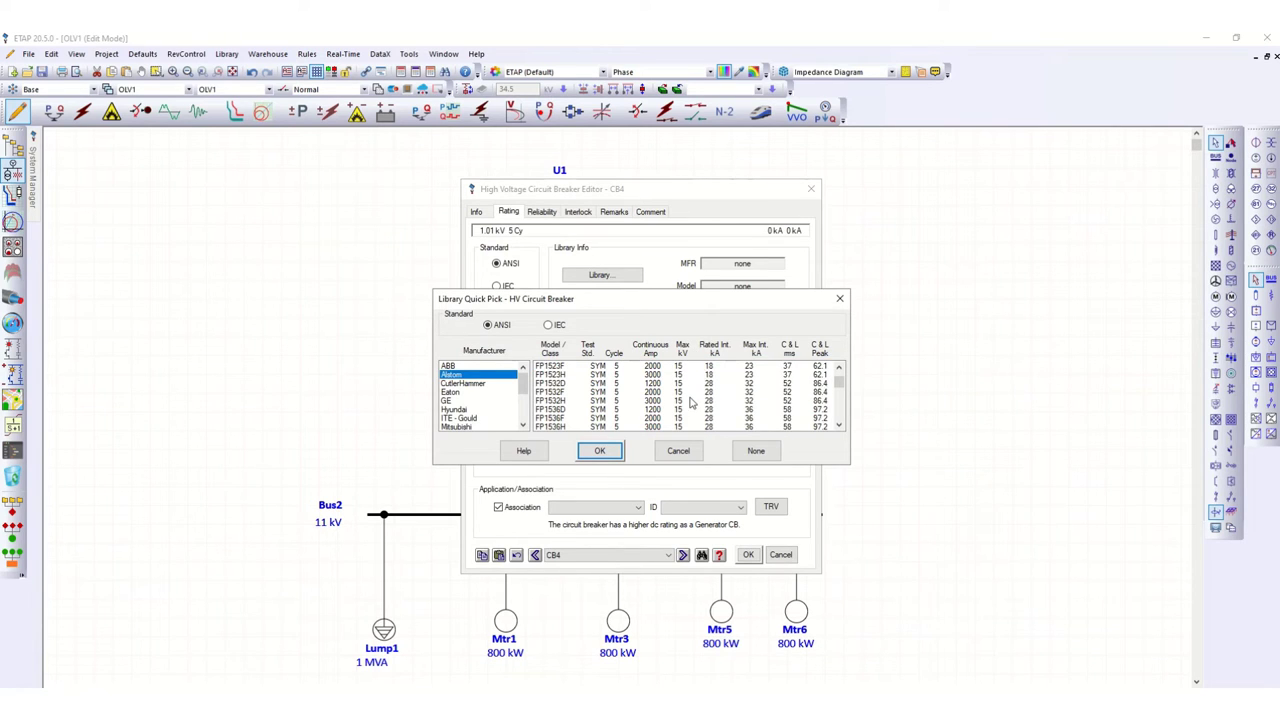
click(682, 384)
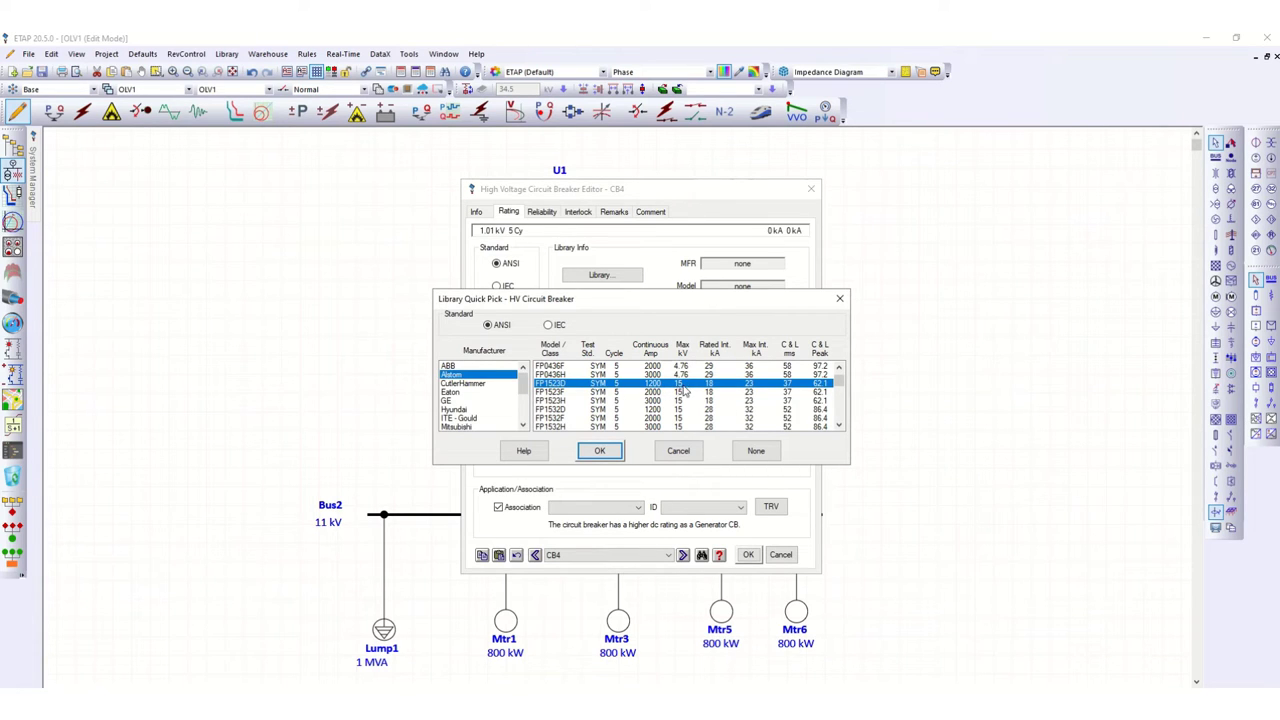
click(600, 450)
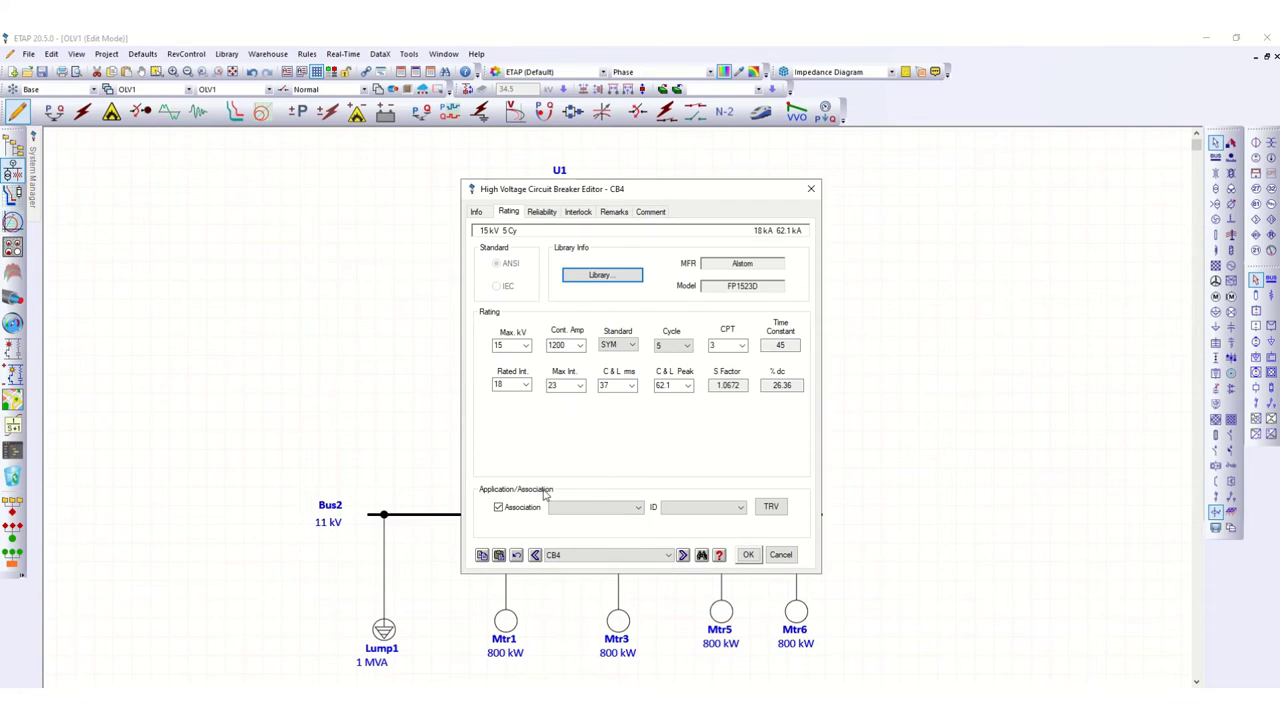
click(748, 554)
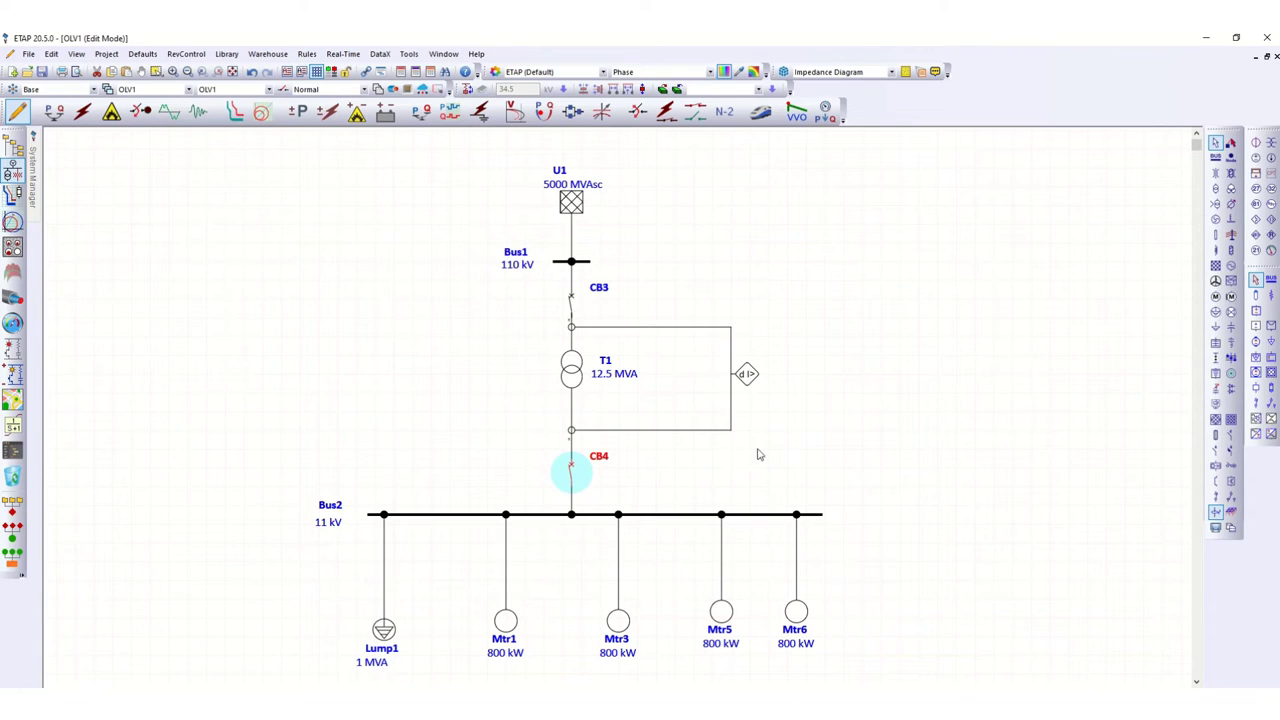
click(747, 377)
Review Relay2's DIF settings, keeping Percentage type and 0.02 s operation time.
double_click(747, 377)
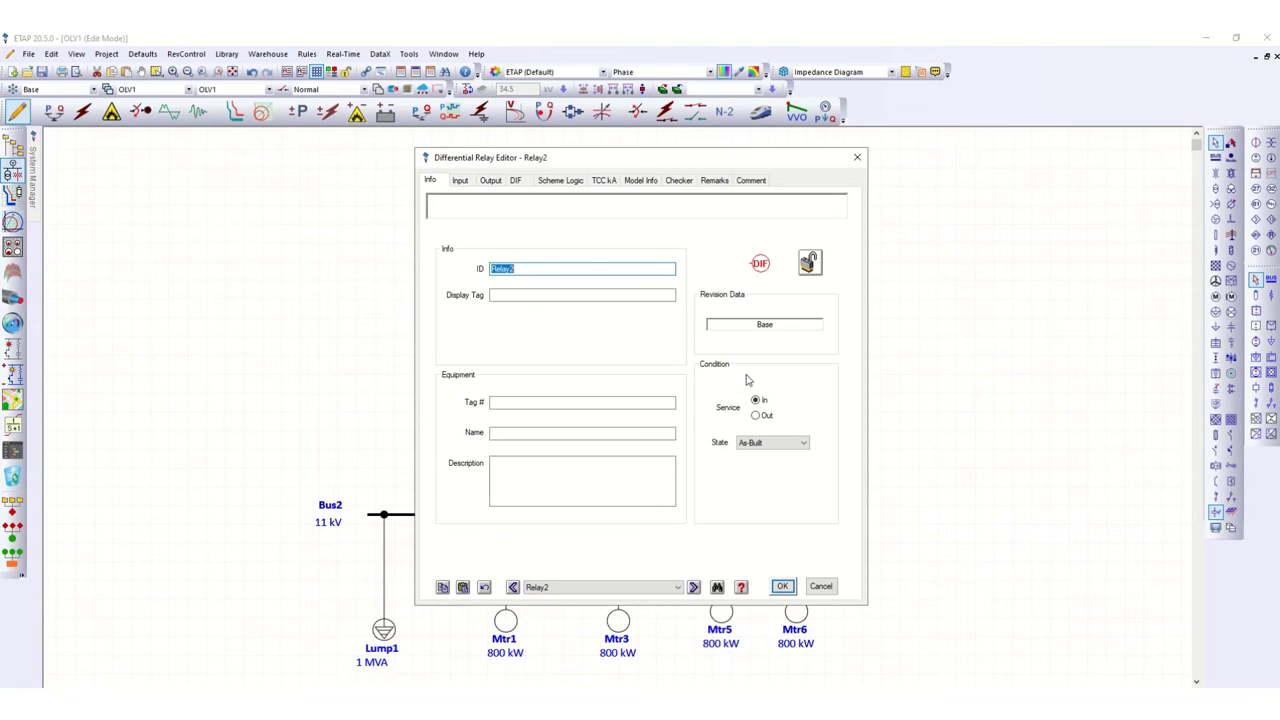
click(515, 182)
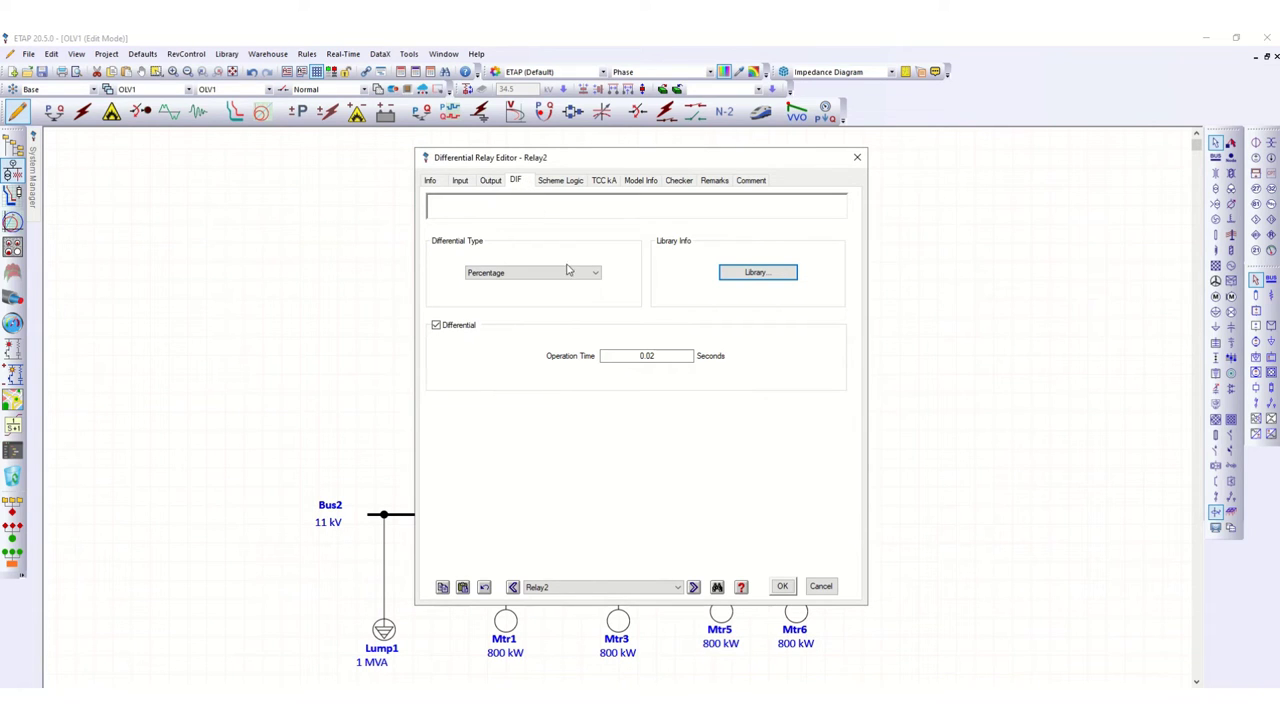
click(597, 274)
click(597, 274)
click(645, 360)
Assign Relay2 the ALSTOM CAG14 model, filtered for transformer protection, from the library.
click(758, 274)
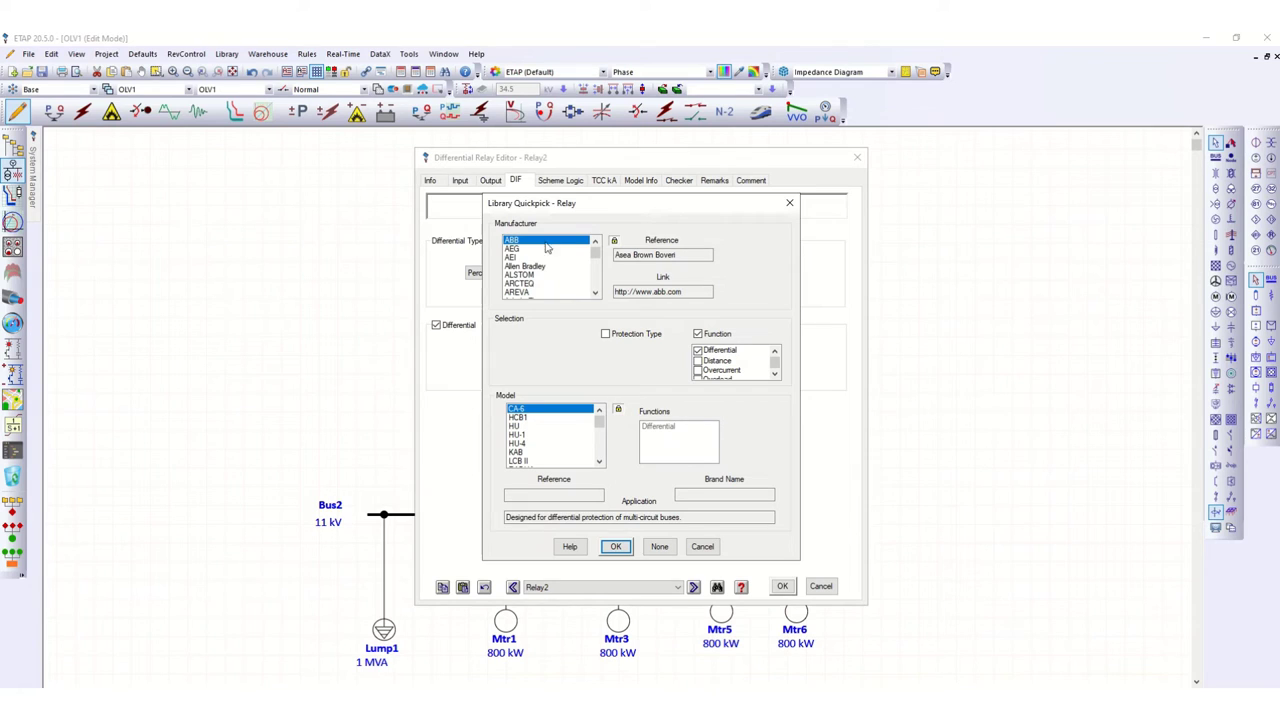
click(530, 276)
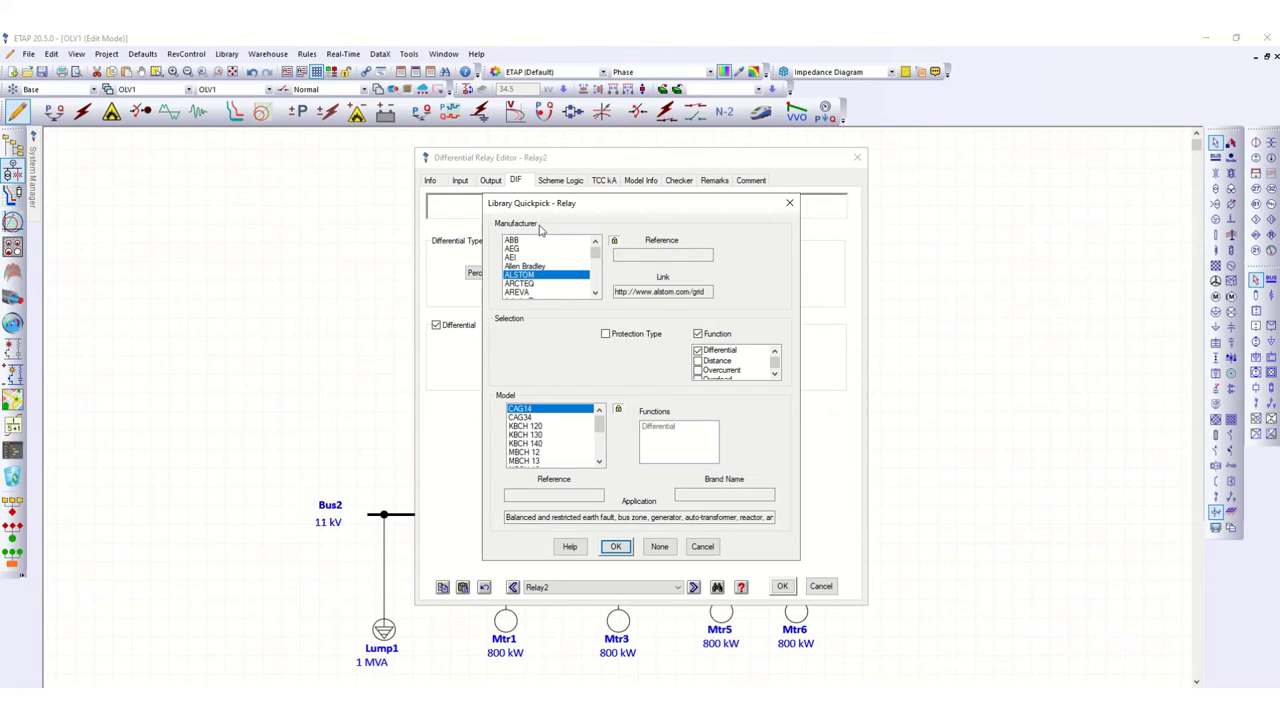
click(605, 333)
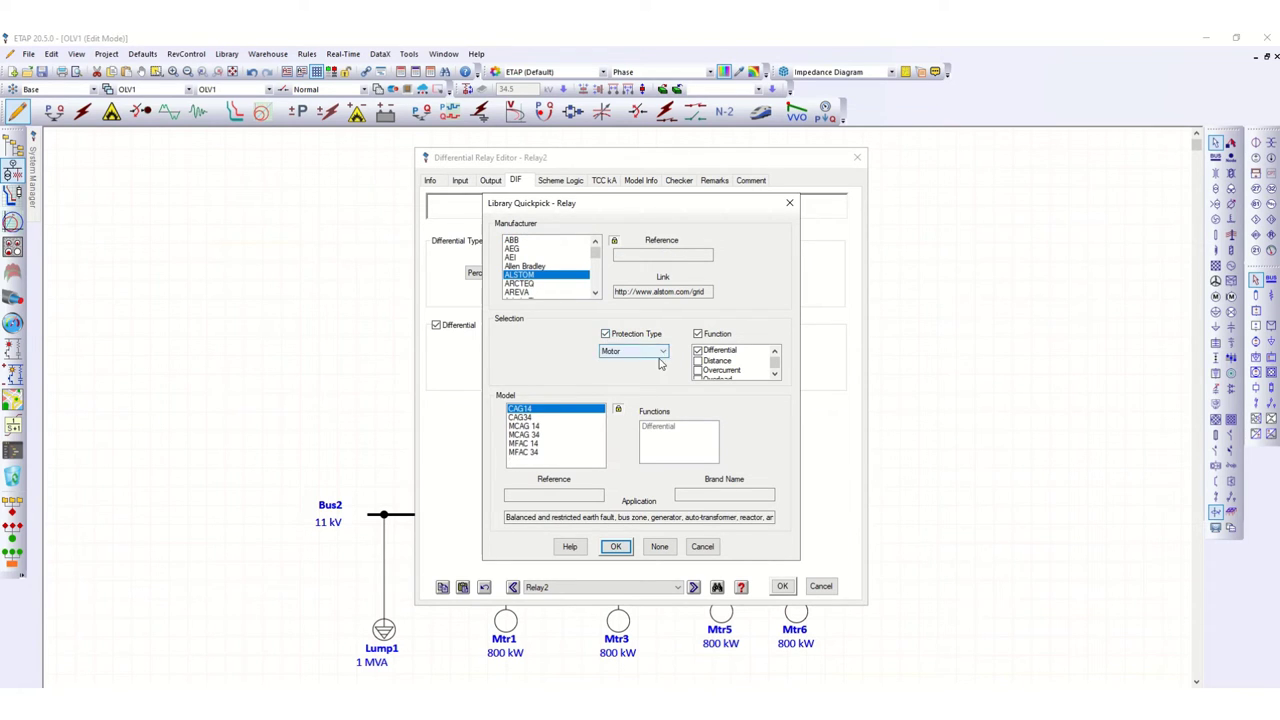
click(655, 351)
click(645, 390)
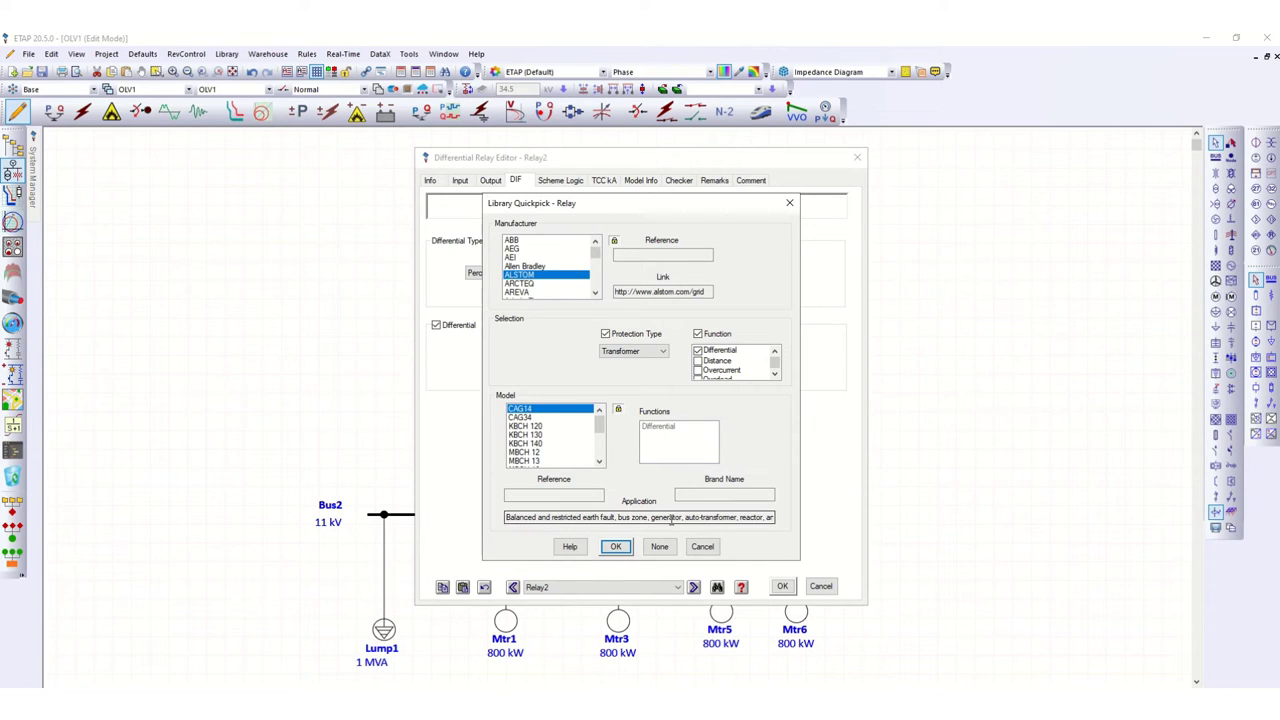
click(619, 549)
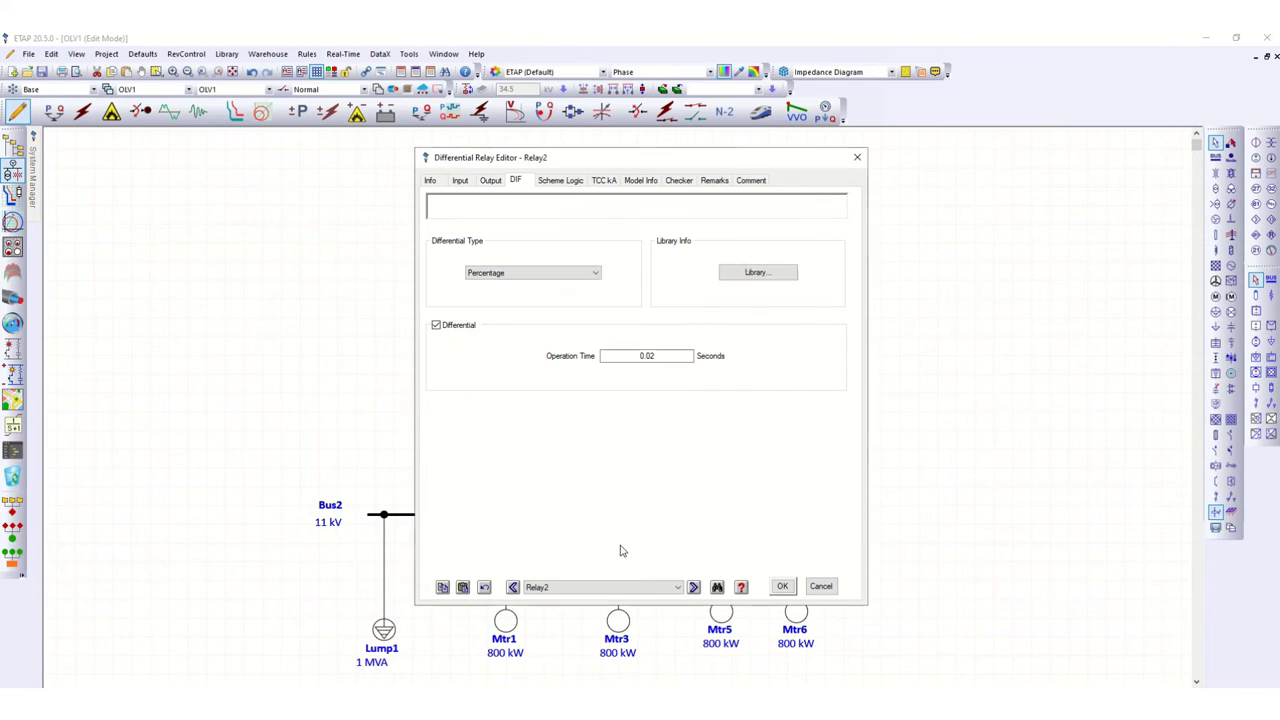
Set Relay2's differential inputs to CT3 in row 1 and CT4 in row 2.
click(462, 181)
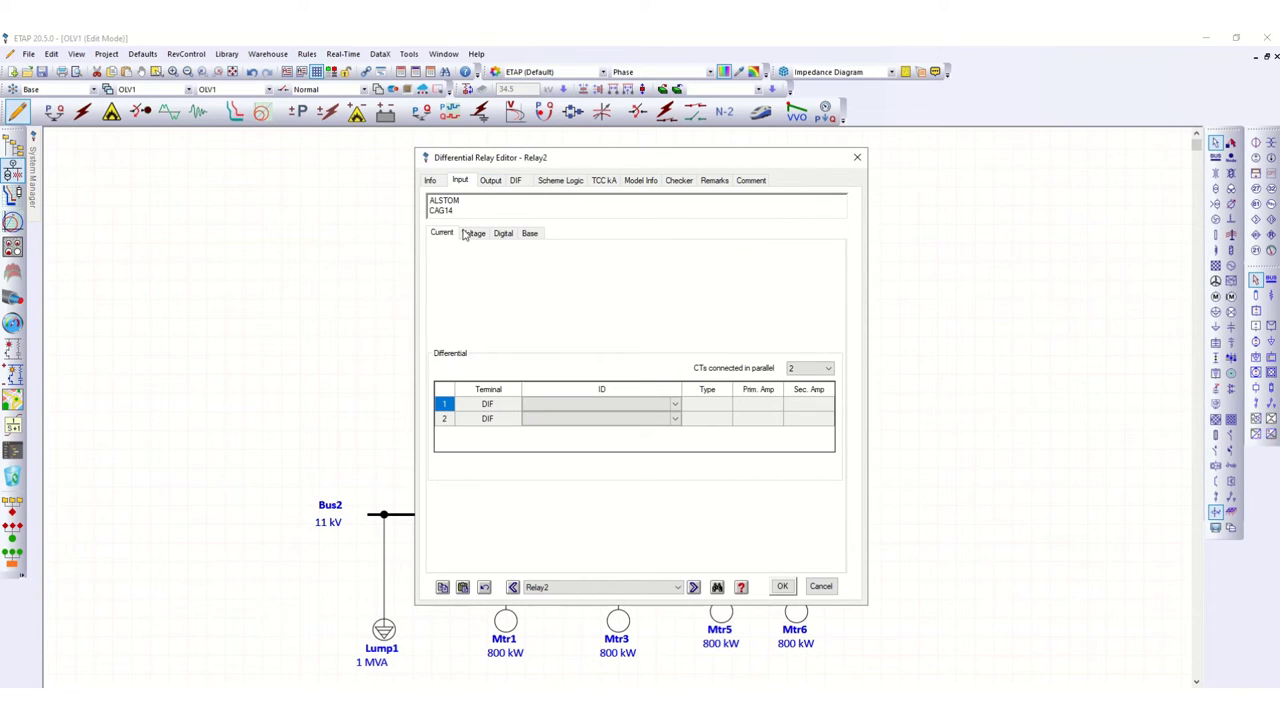
drag(592, 158, 951, 148)
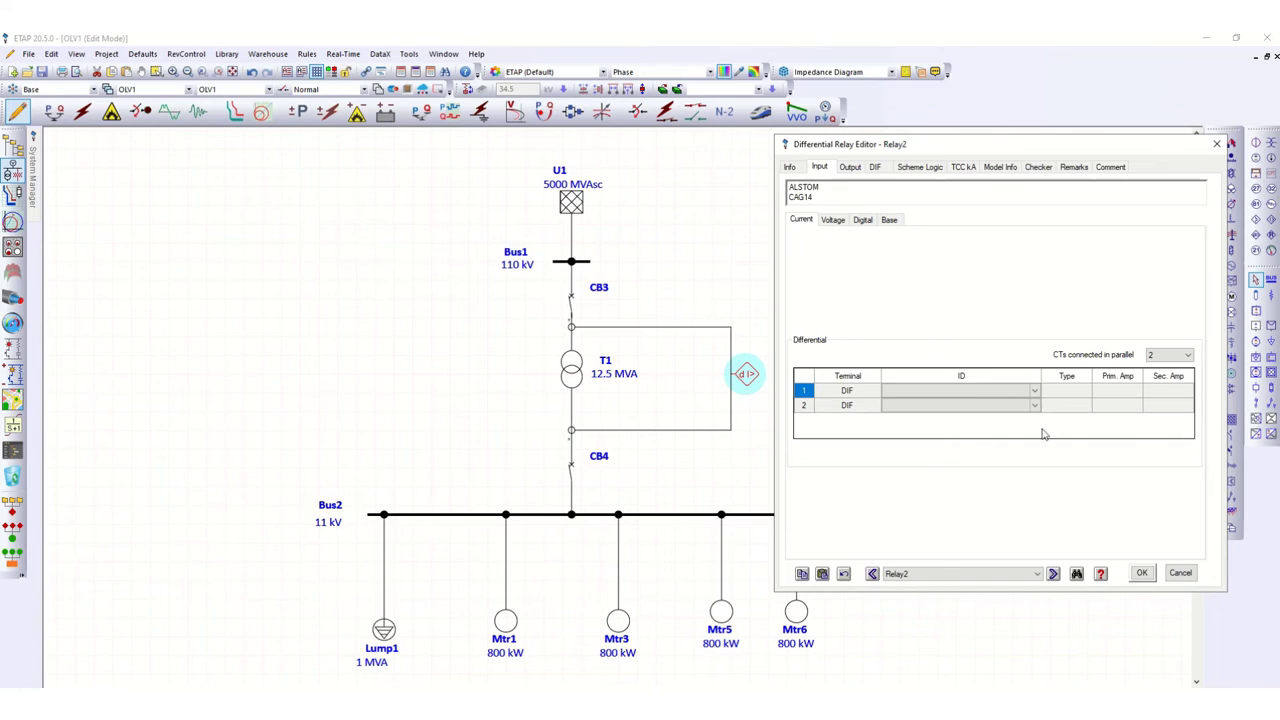
click(1034, 392)
click(1035, 393)
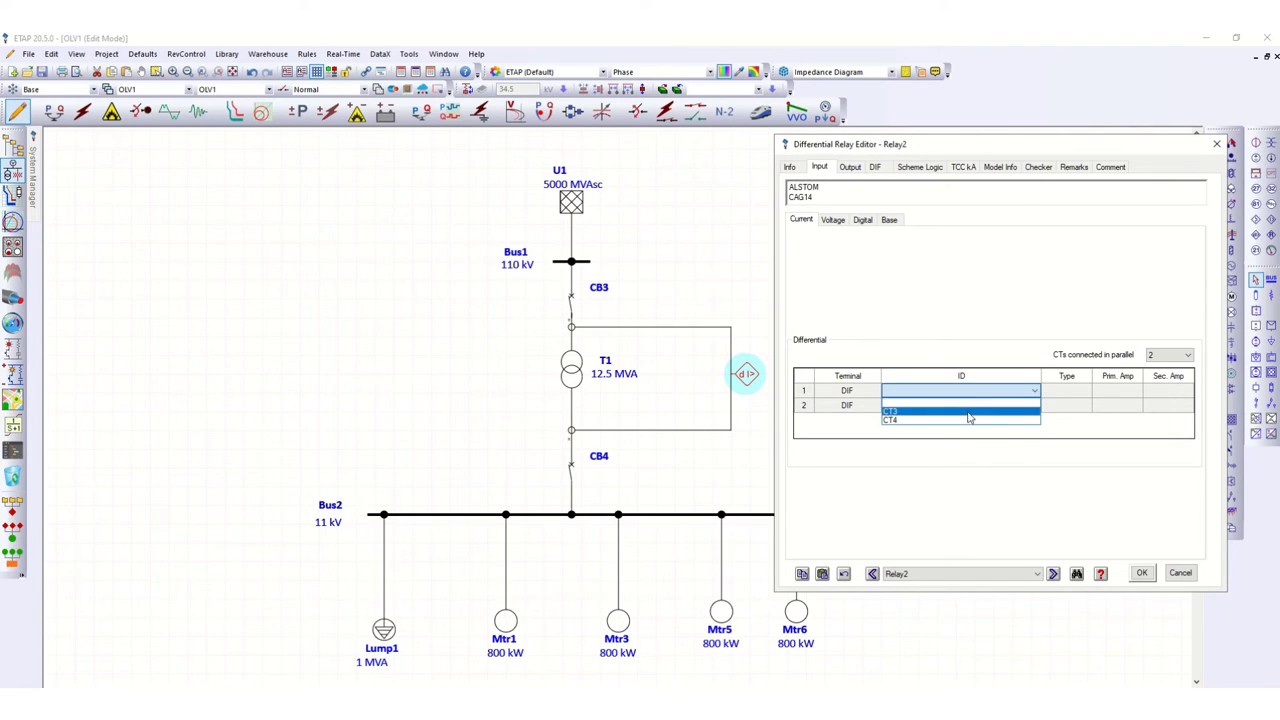
click(1000, 411)
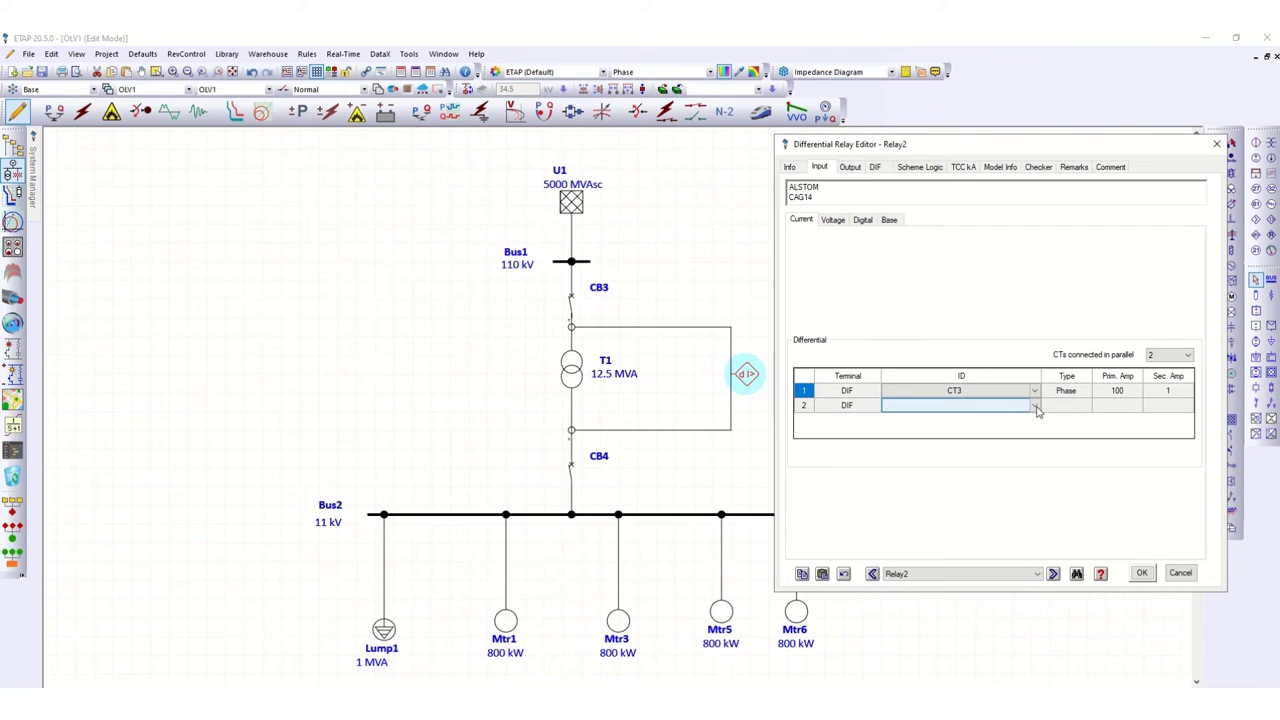
click(1037, 411)
click(1037, 411)
click(972, 430)
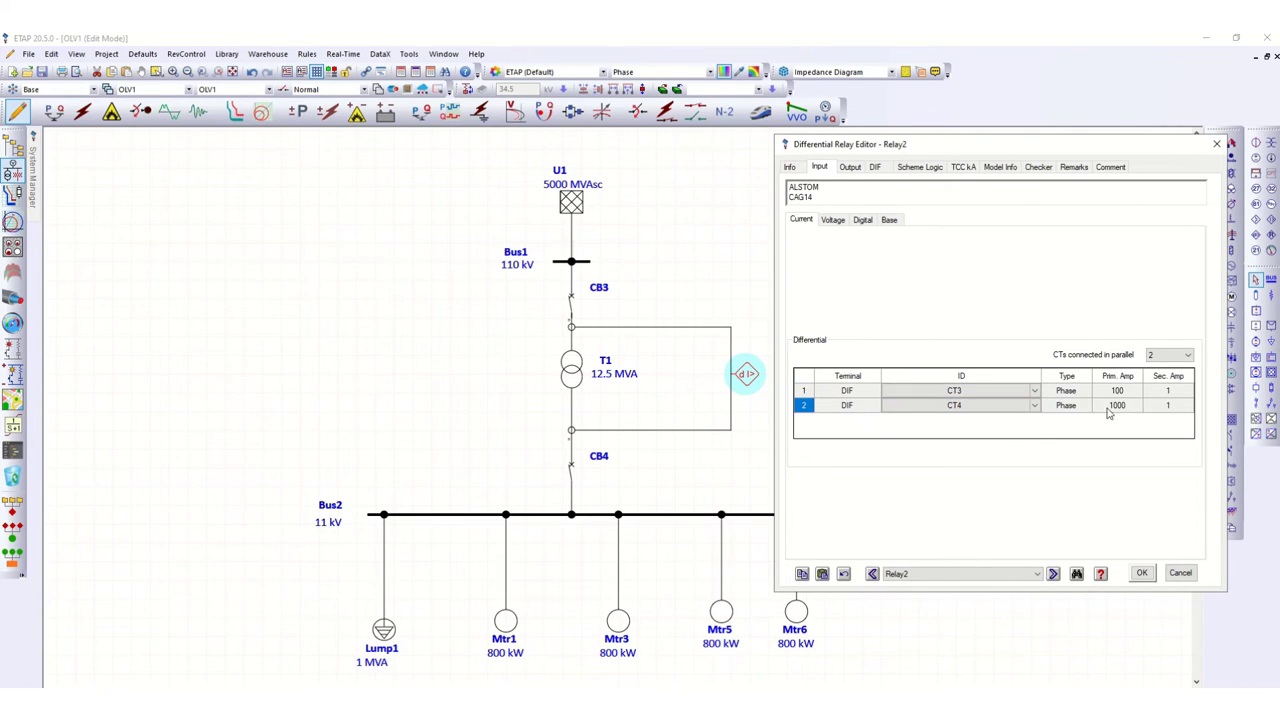
click(851, 168)
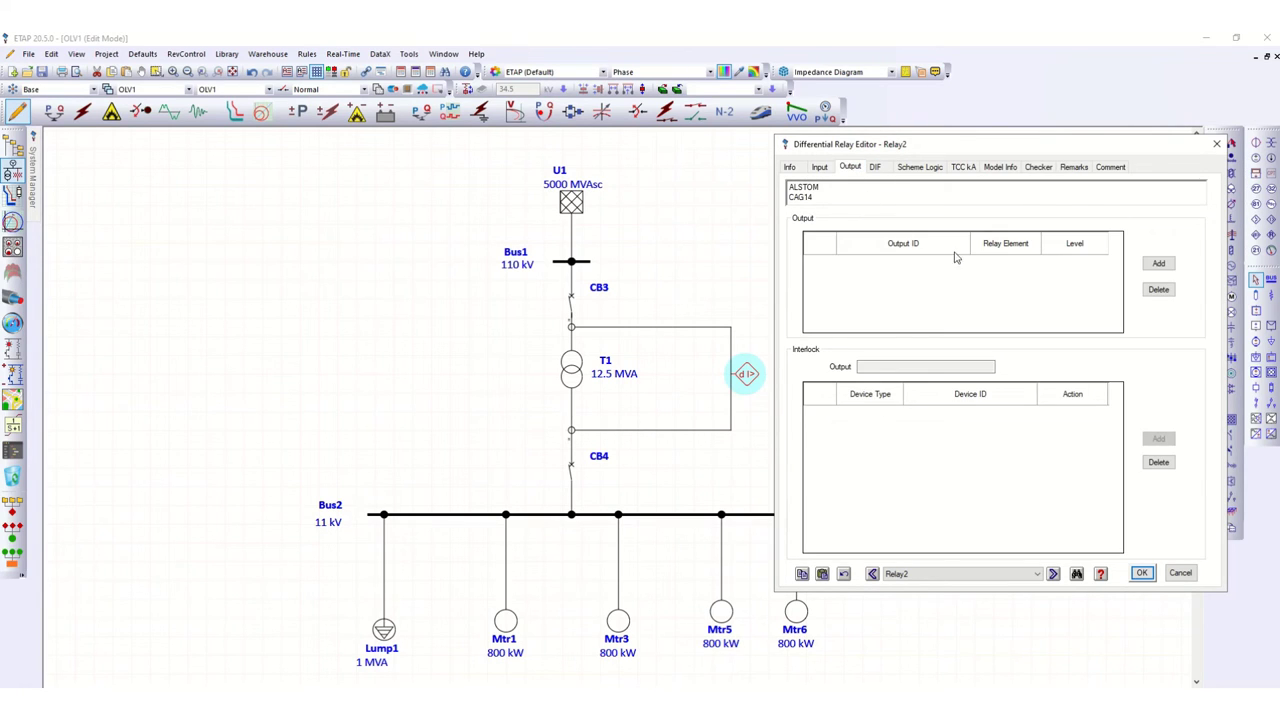
Add relay output DO1 driven by Relay2's Differential element.
click(1158, 264)
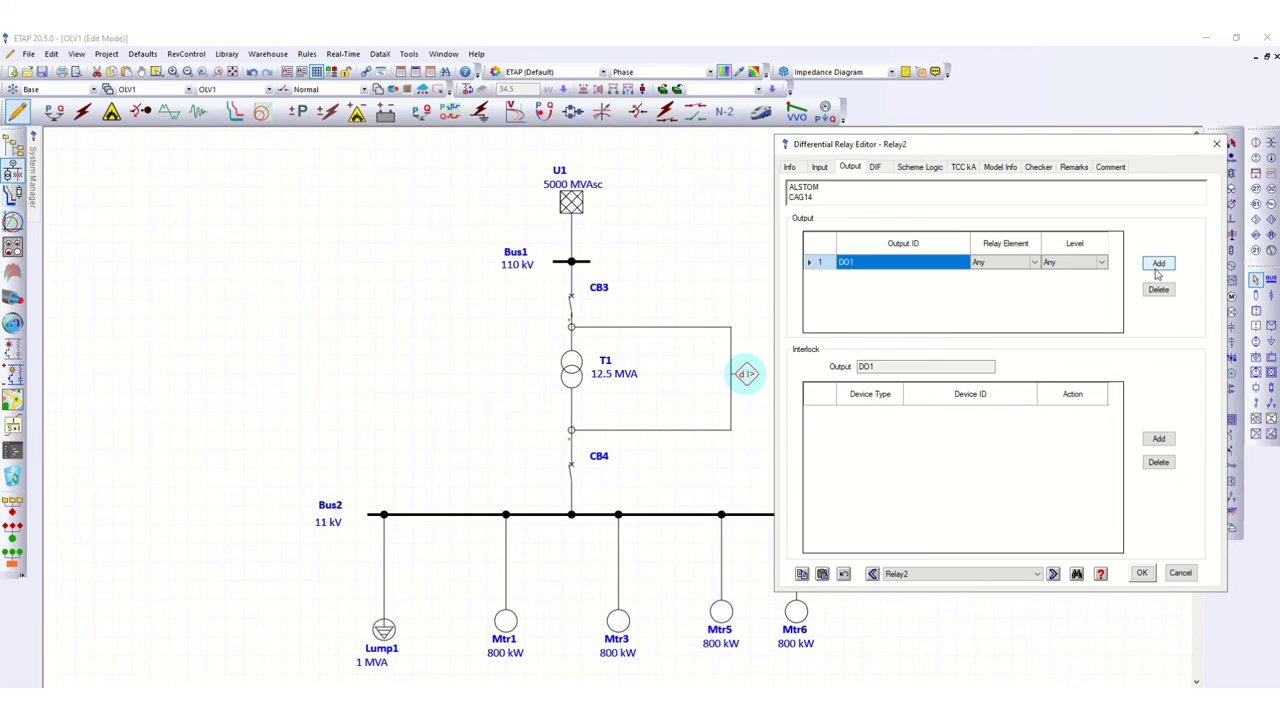
click(1036, 263)
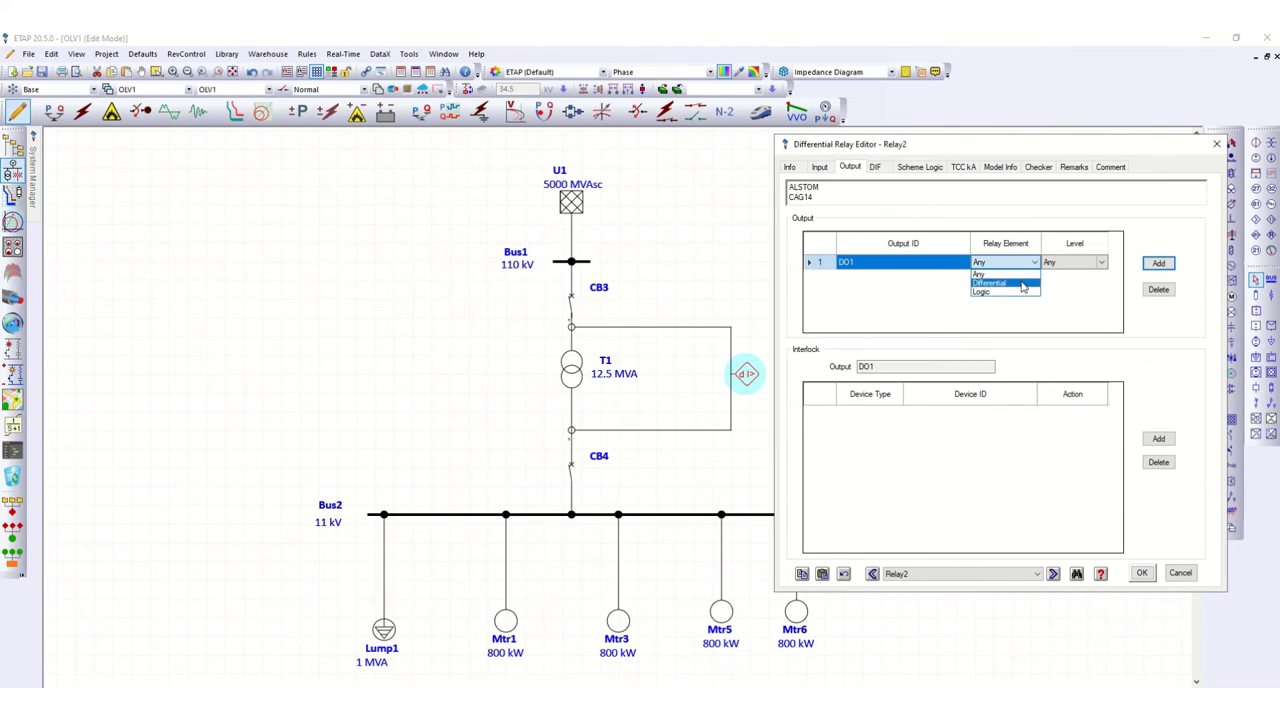
click(1020, 283)
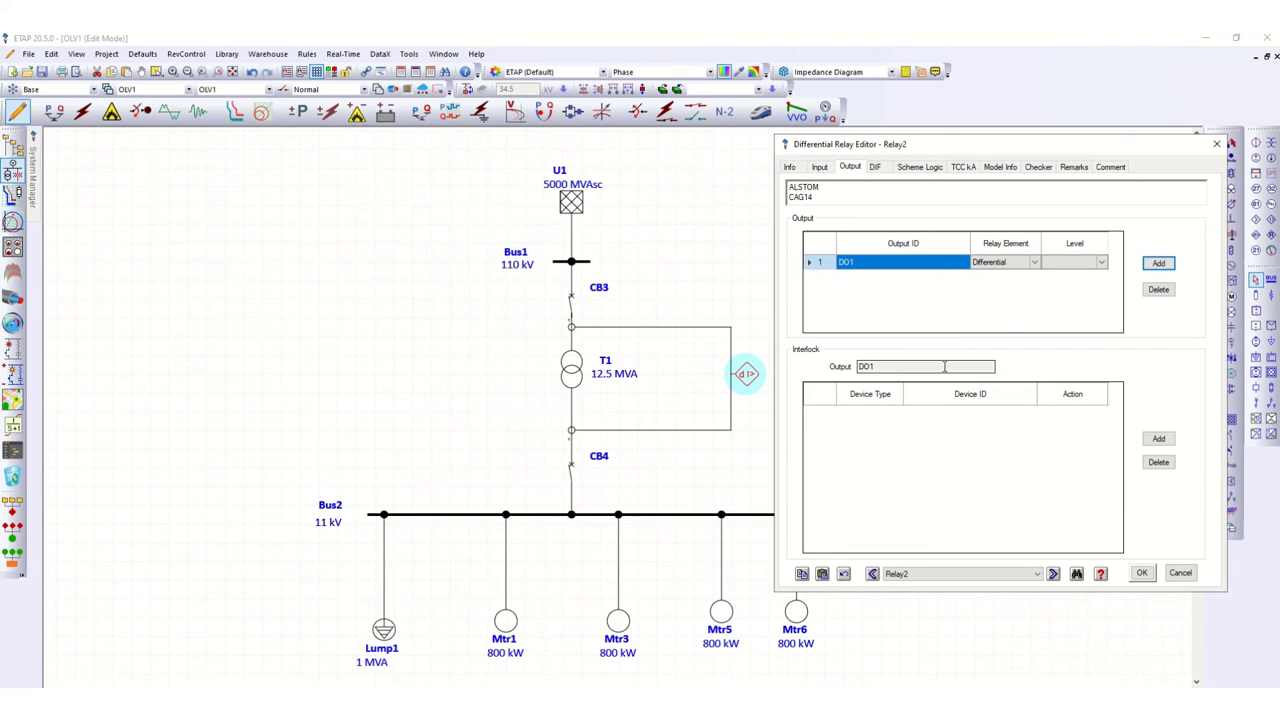
Interlock DO1 so it opens HVCB CB3.
click(1158, 440)
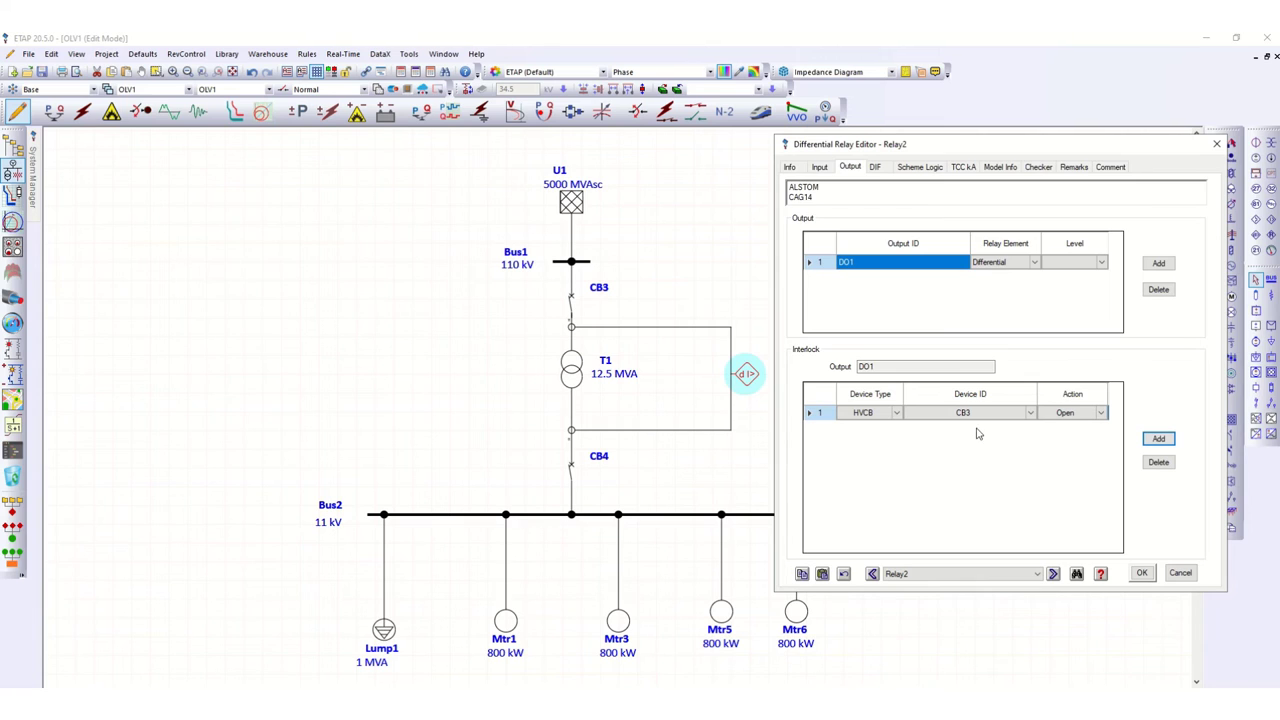
click(897, 418)
click(898, 419)
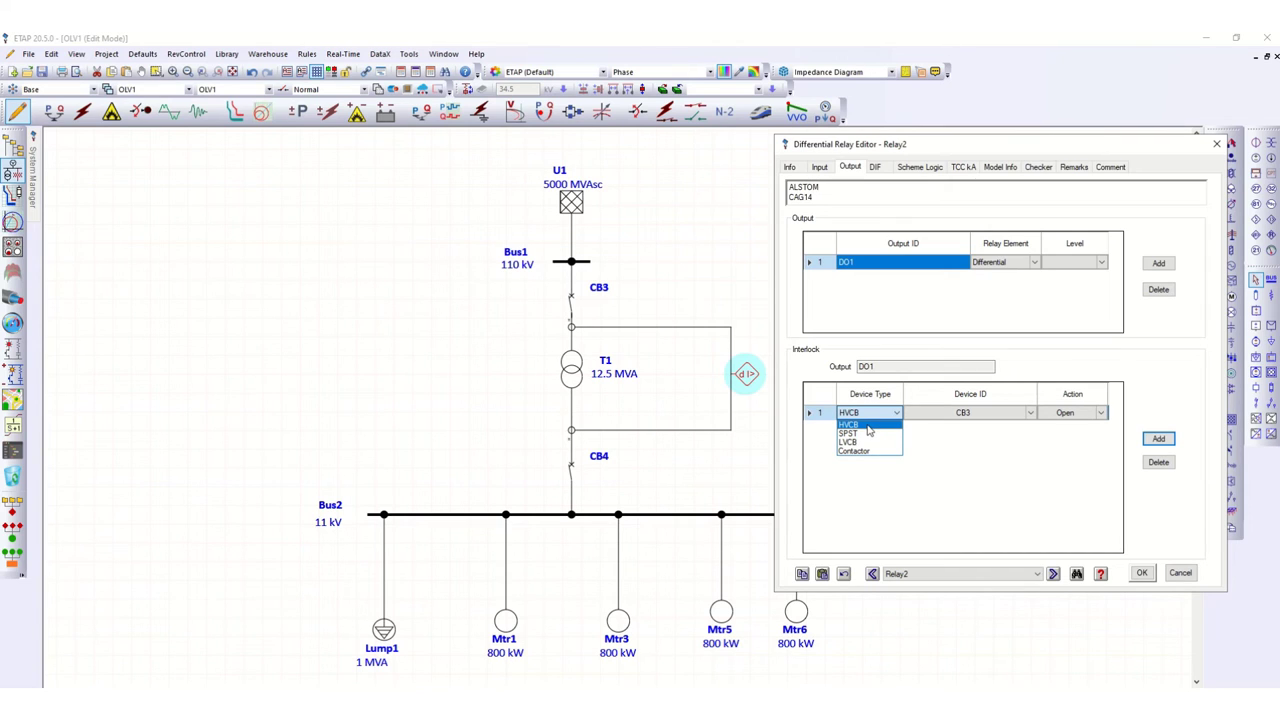
click(869, 429)
click(1022, 416)
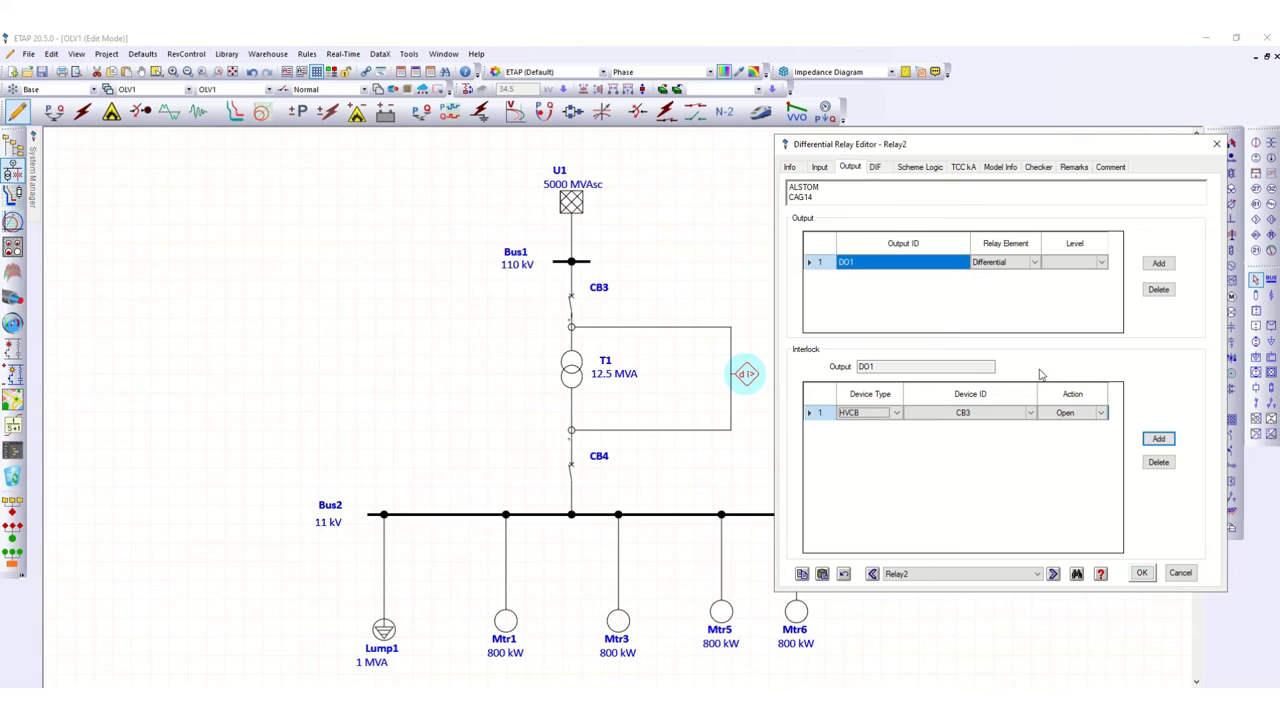
click(877, 170)
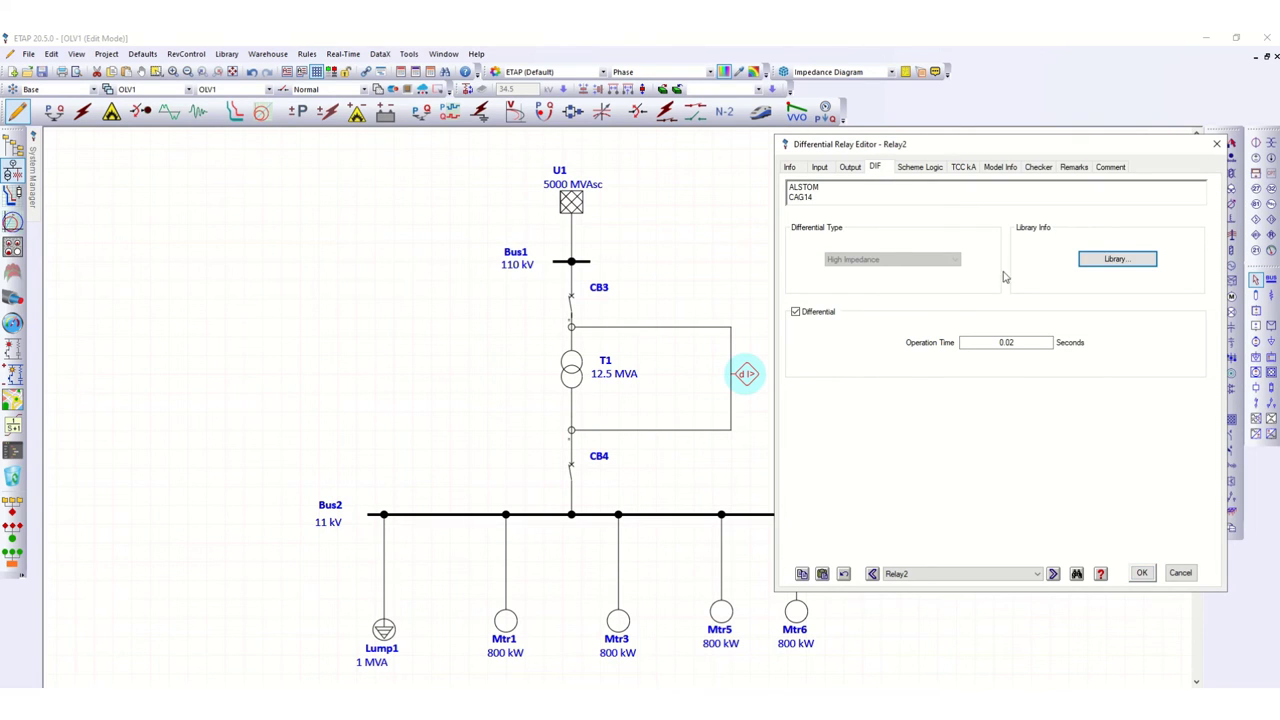
Accept Relay2's differential relay settings and close its editor.
click(1142, 574)
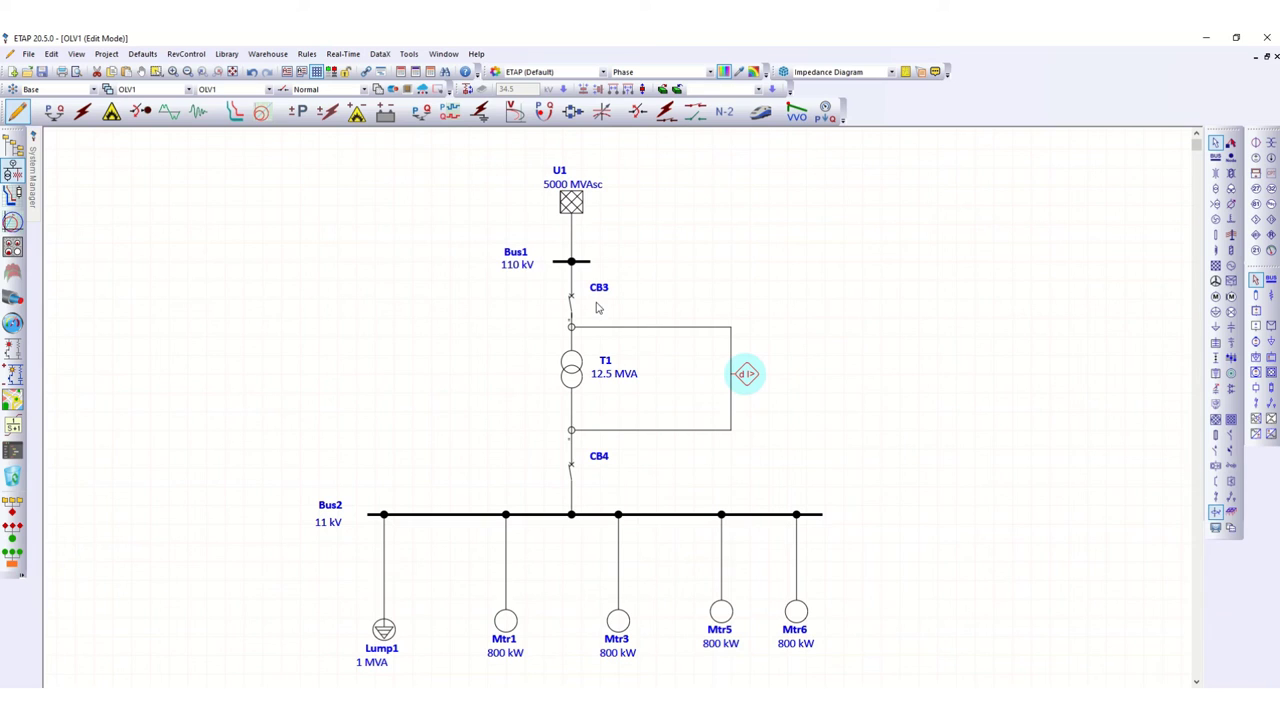
In Star protection mode, insert a sequence-of-operation fault on transformer T1 so CB3 trips.
click(234, 112)
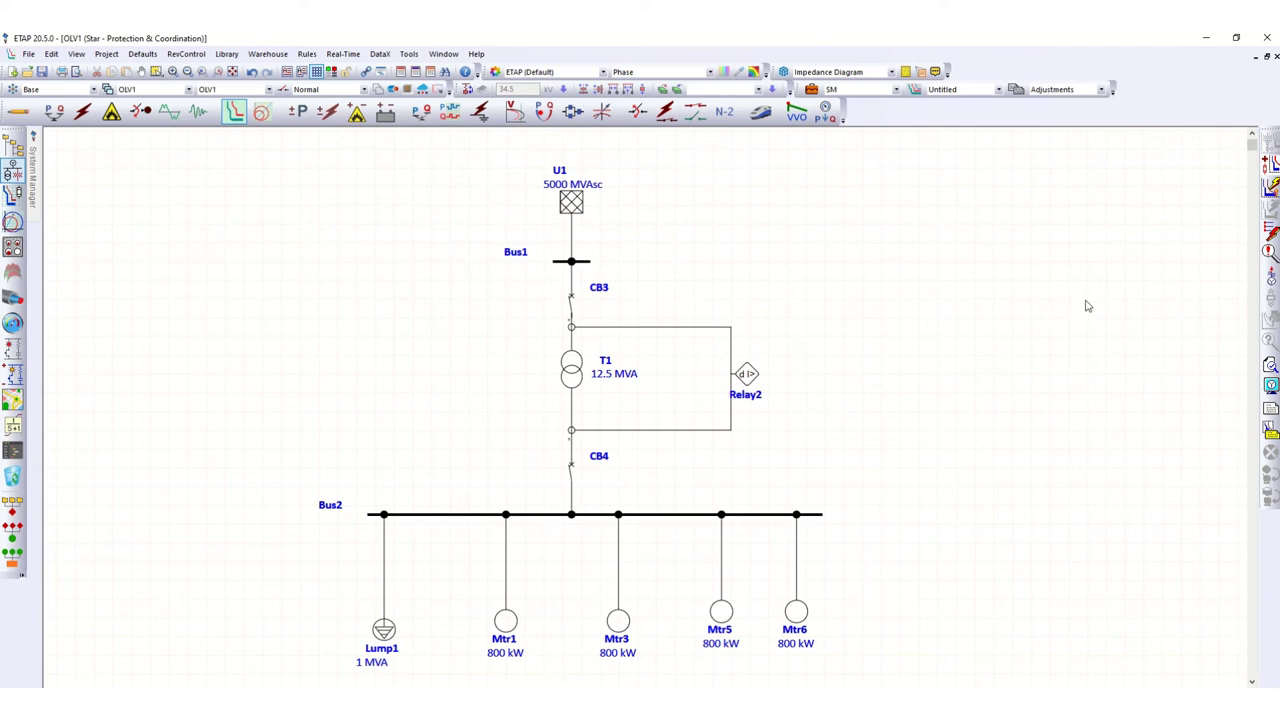
click(1271, 234)
click(576, 374)
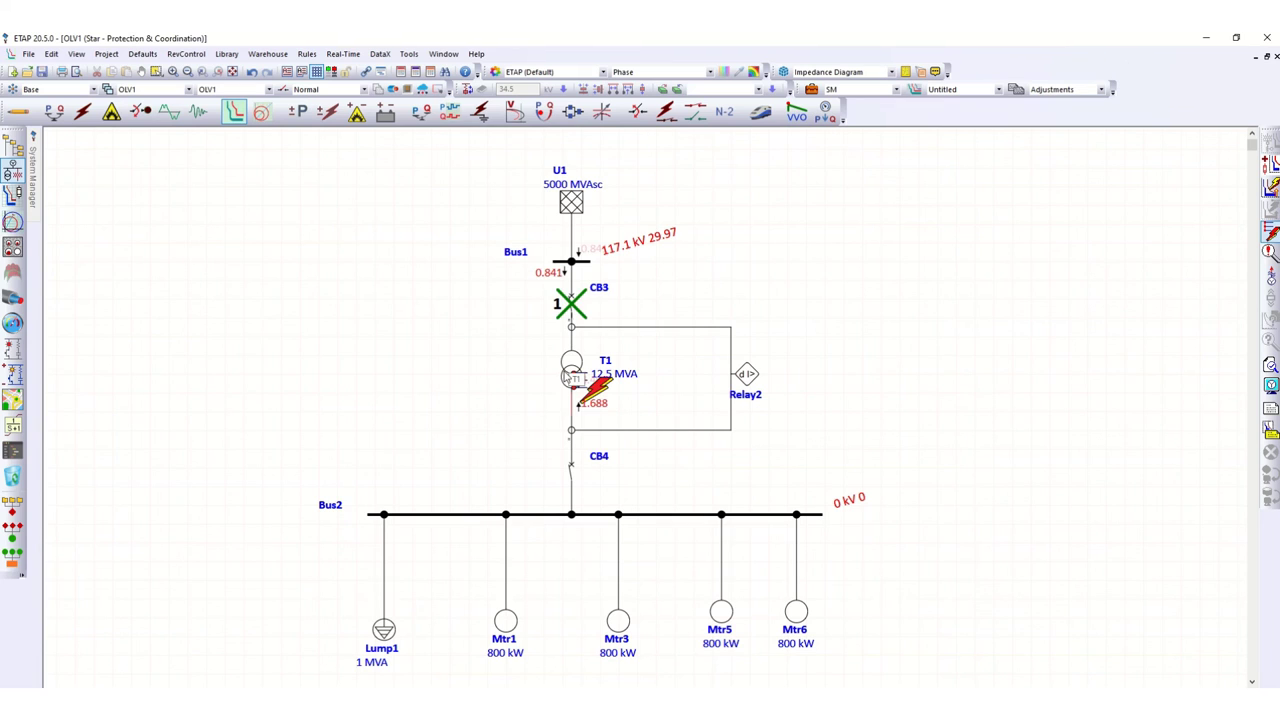
Review Relay2 tripping CB3 in the Sequence Viewer report, then clear the fault results.
mouse_move(597, 297)
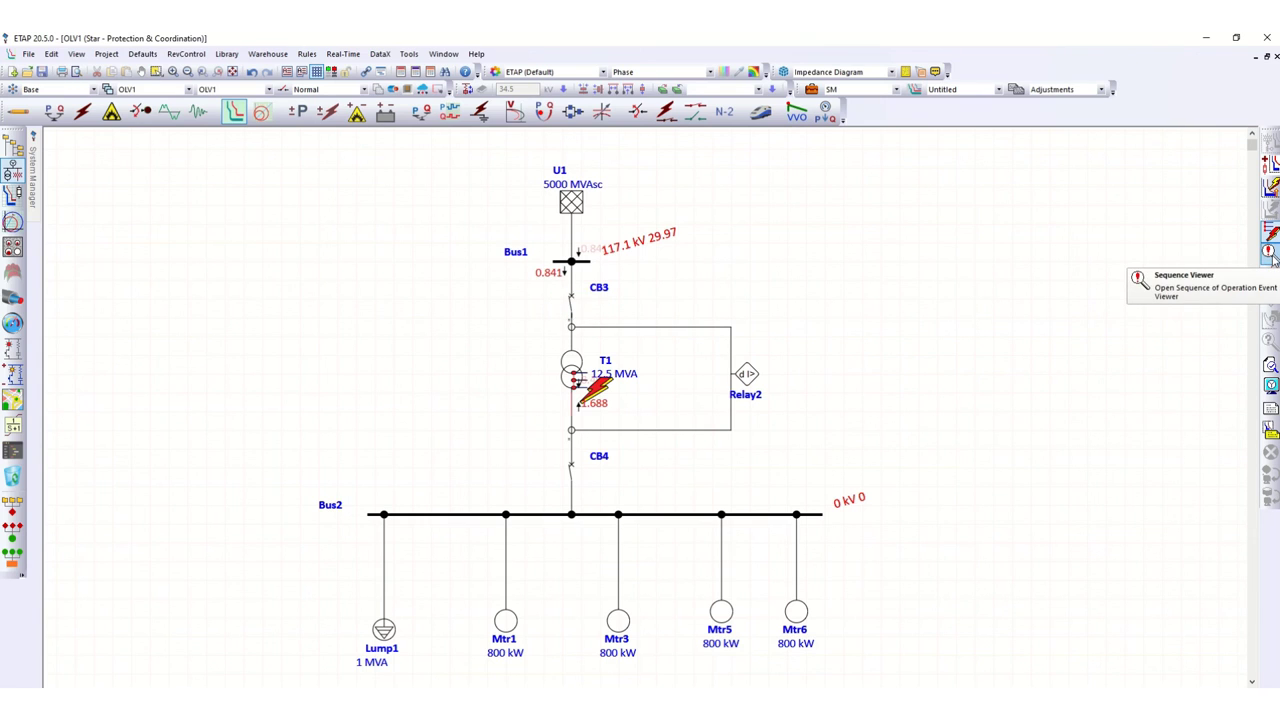
click(1270, 254)
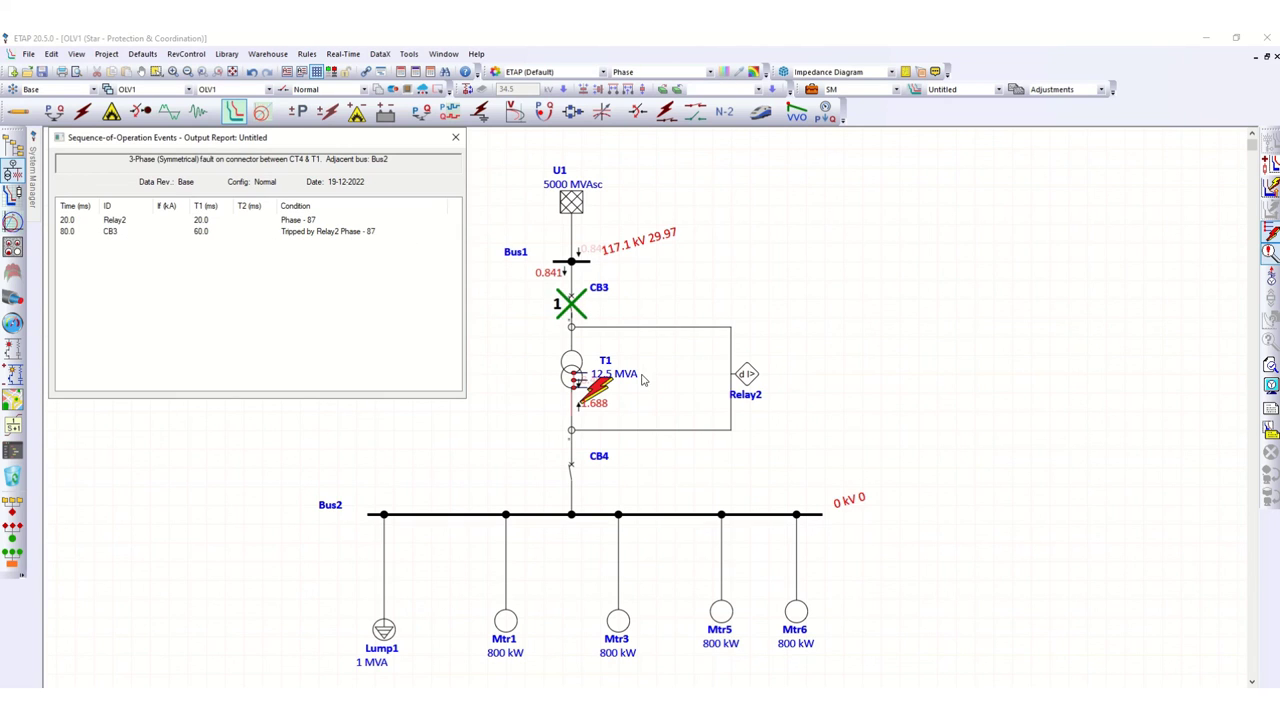
click(455, 137)
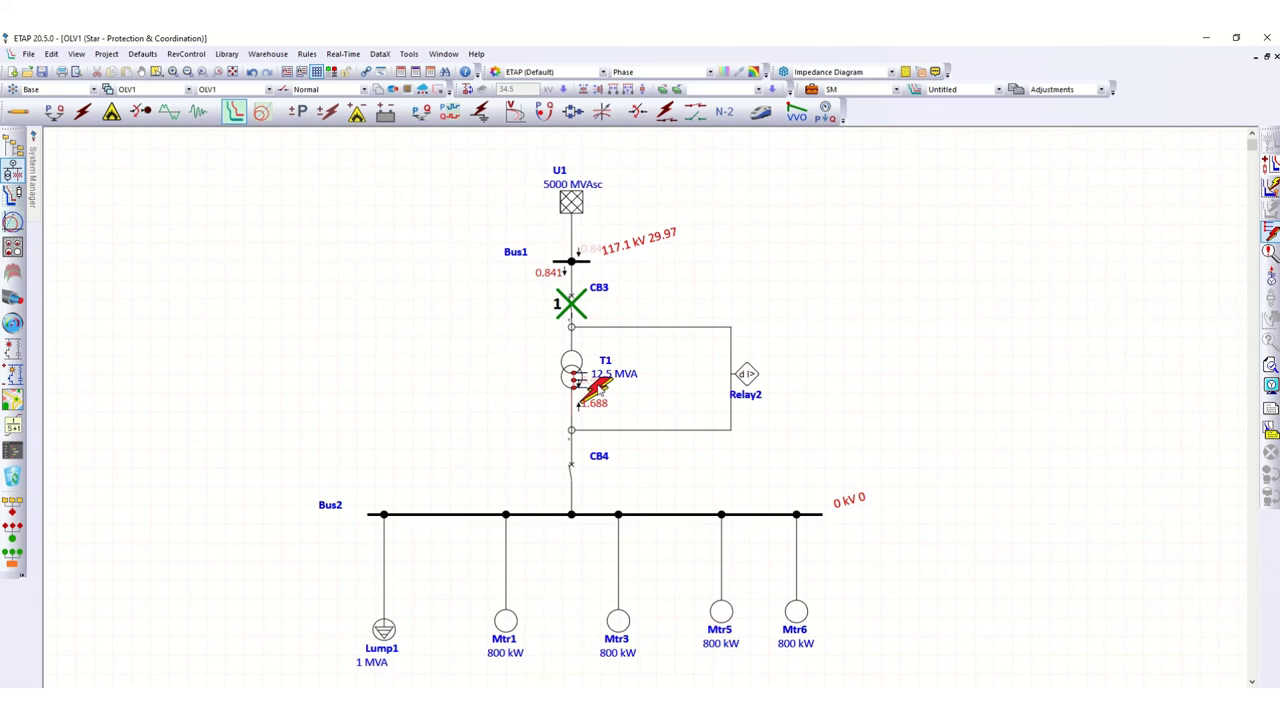
key(Escape)
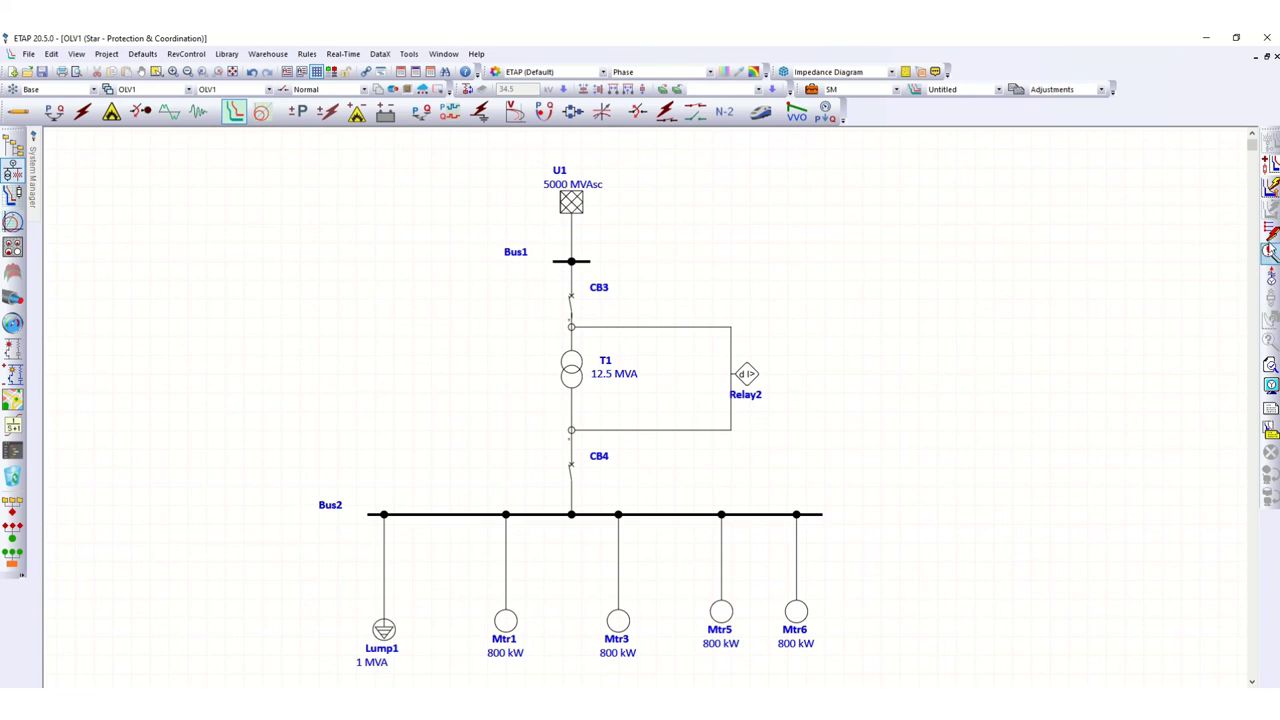
Insert a fault on Bus2 near CB4, then move it onto transformer T1.
click(1271, 250)
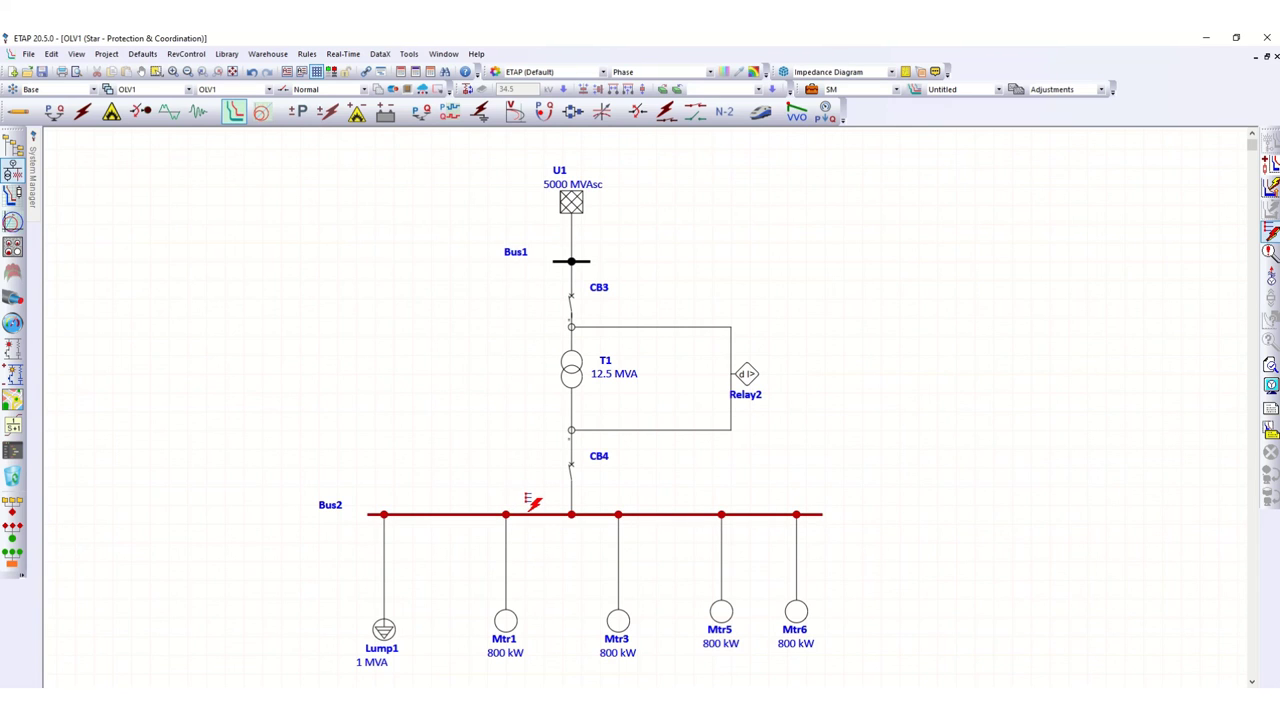
click(530, 512)
click(527, 511)
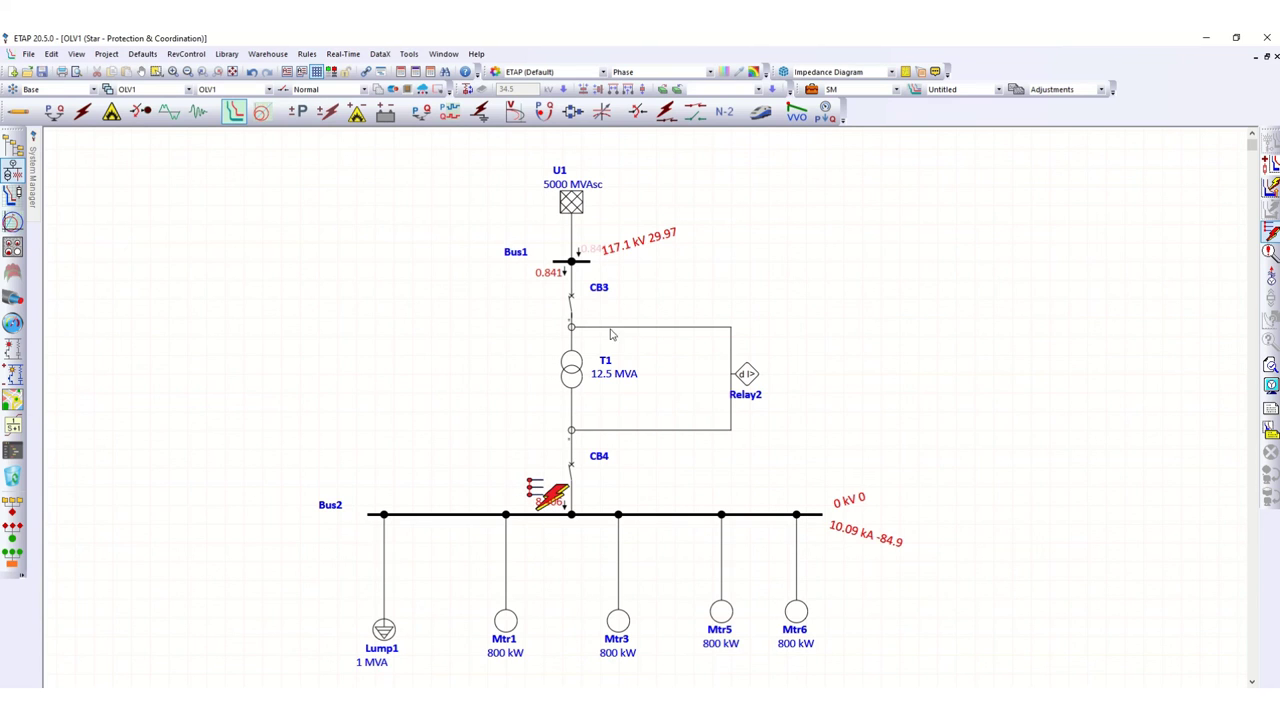
drag(553, 493, 577, 378)
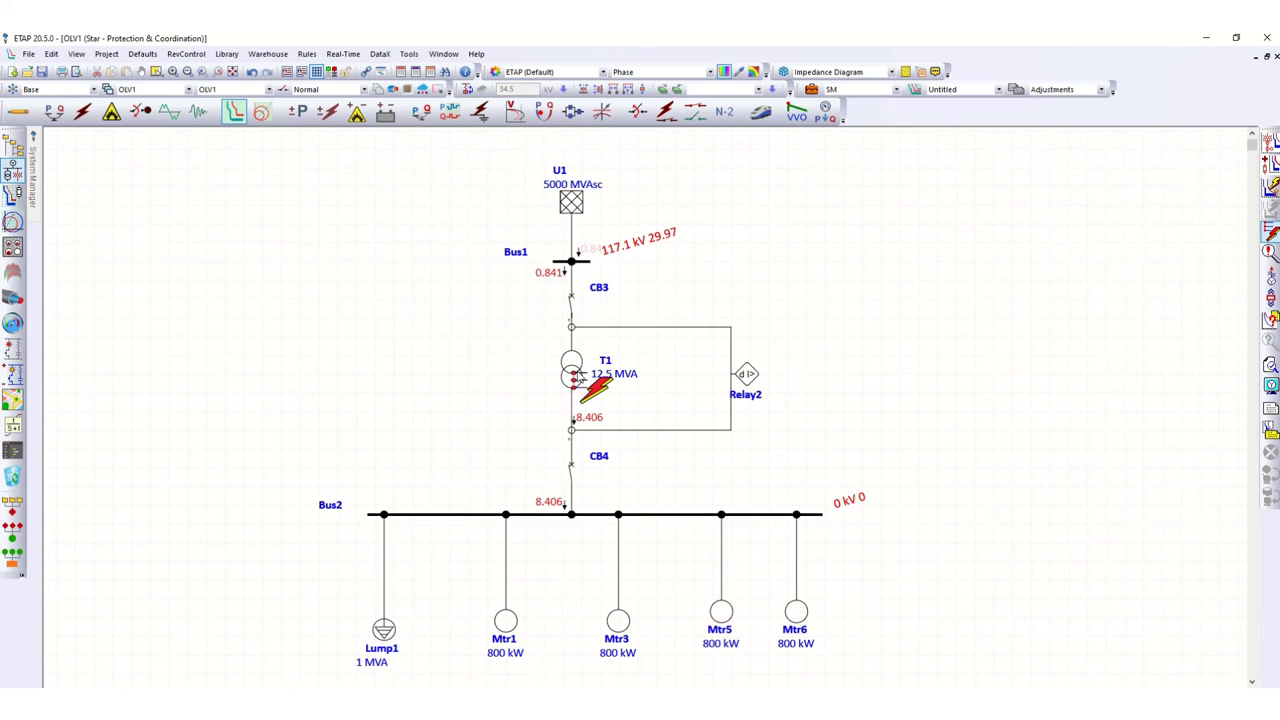